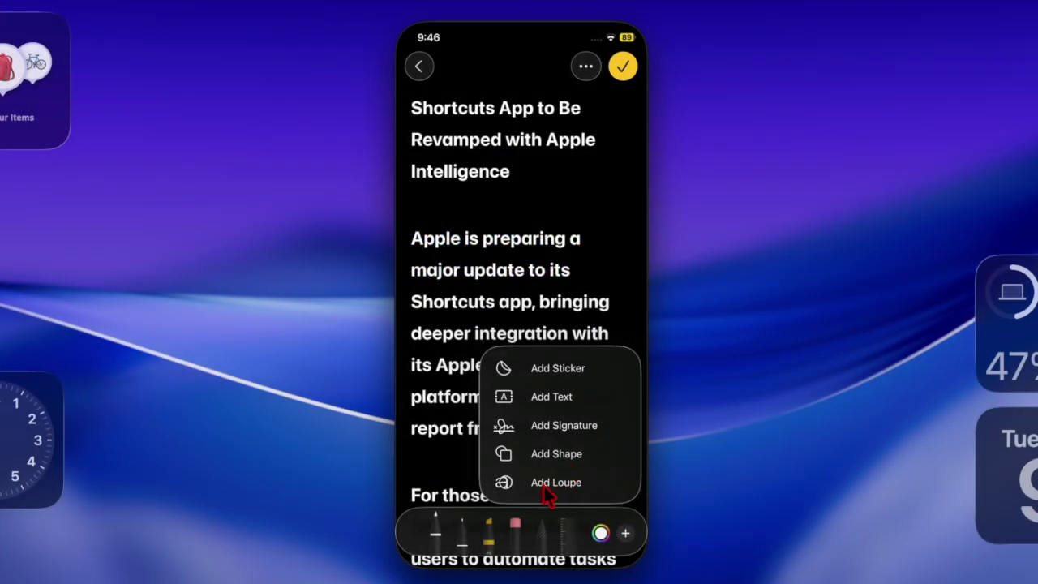
# Step: Insert the heart-eyed rooster sticker below the Shortcuts note's closing paragraph
pyautogui.click(573, 369)
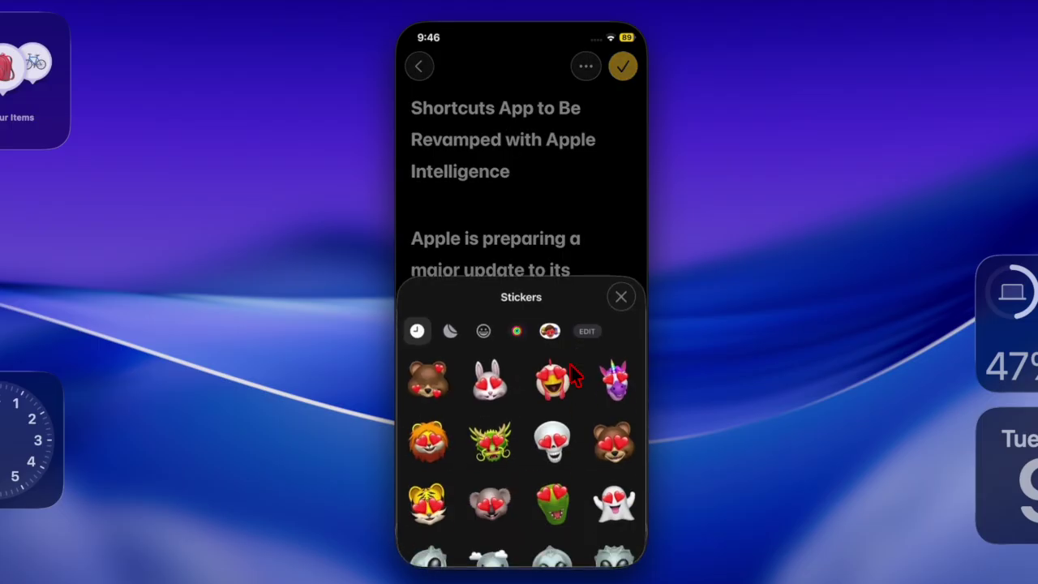
pyautogui.click(552, 383)
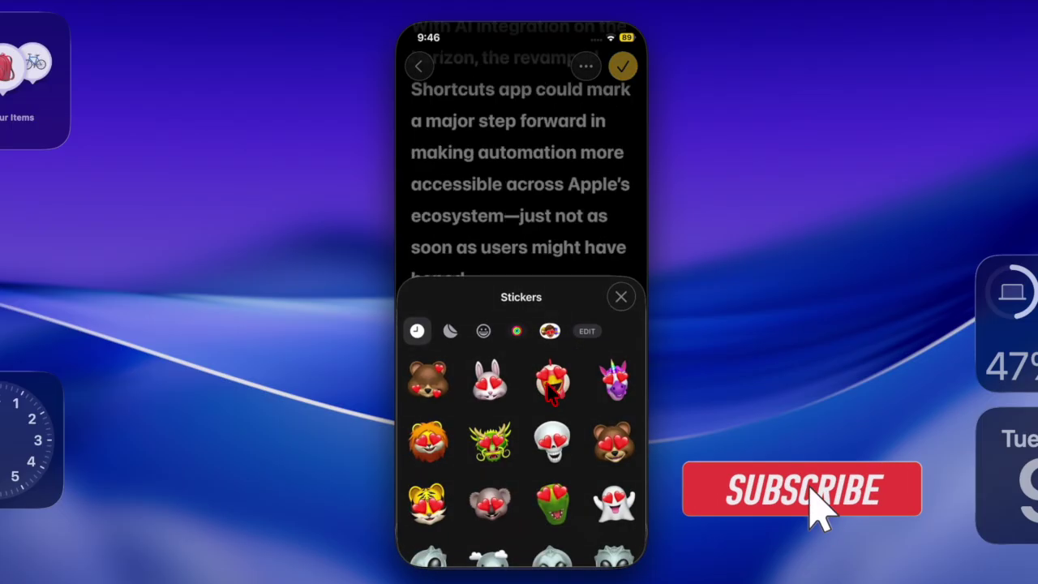
pyautogui.click(552, 393)
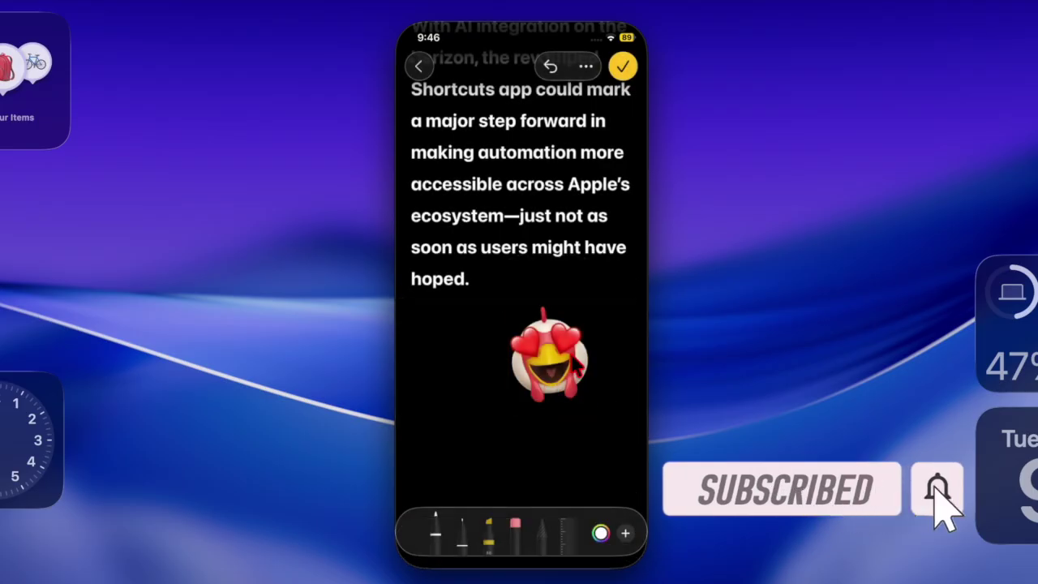
pyautogui.click(539, 401)
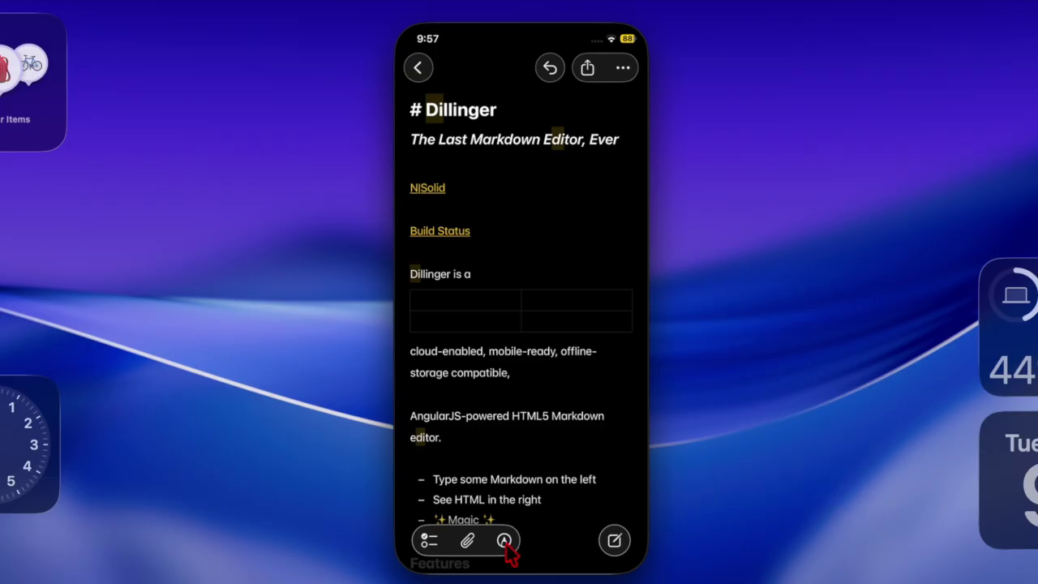
# Step: In markup mode, browse the drawing colours in the Sliders, Grid and Spectrum views
pyautogui.click(505, 541)
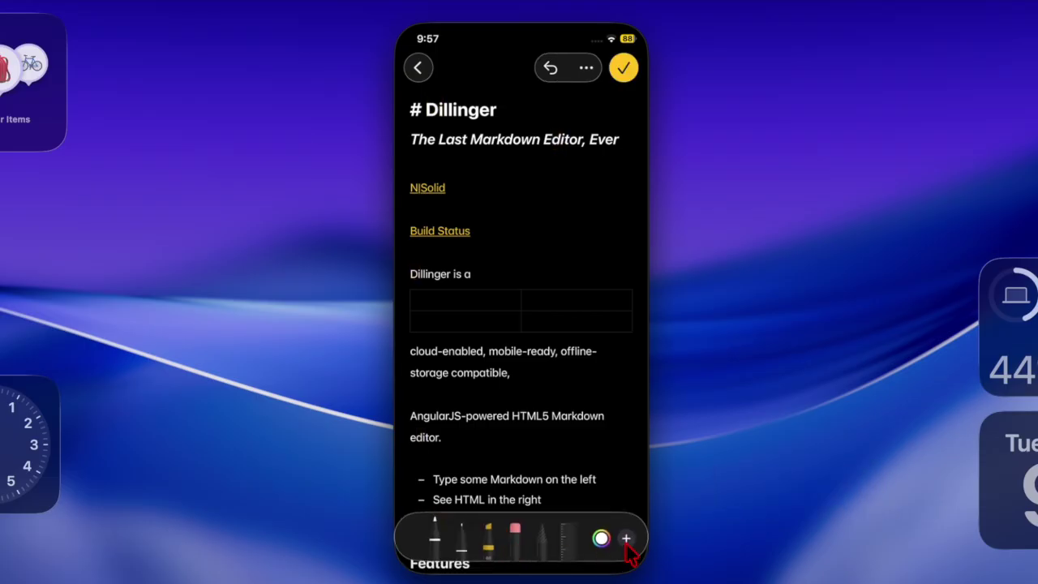
pyautogui.click(601, 538)
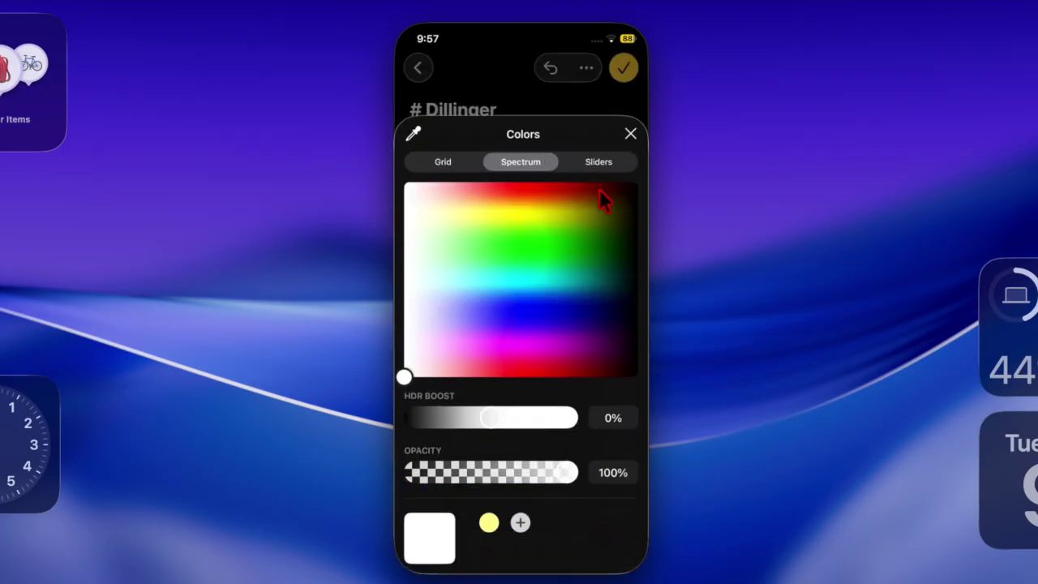
pyautogui.click(599, 163)
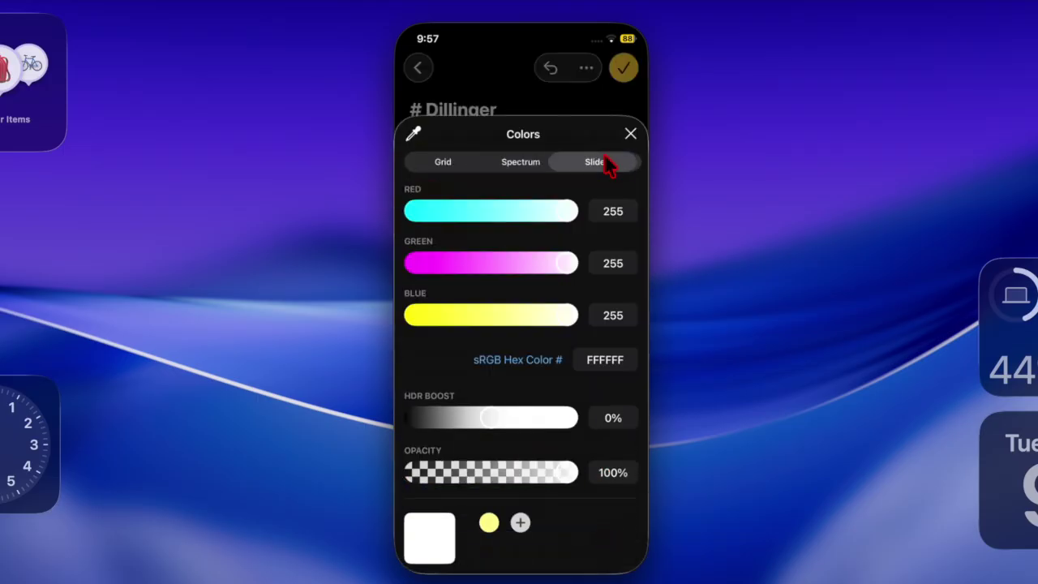
pyautogui.click(466, 168)
pyautogui.click(511, 165)
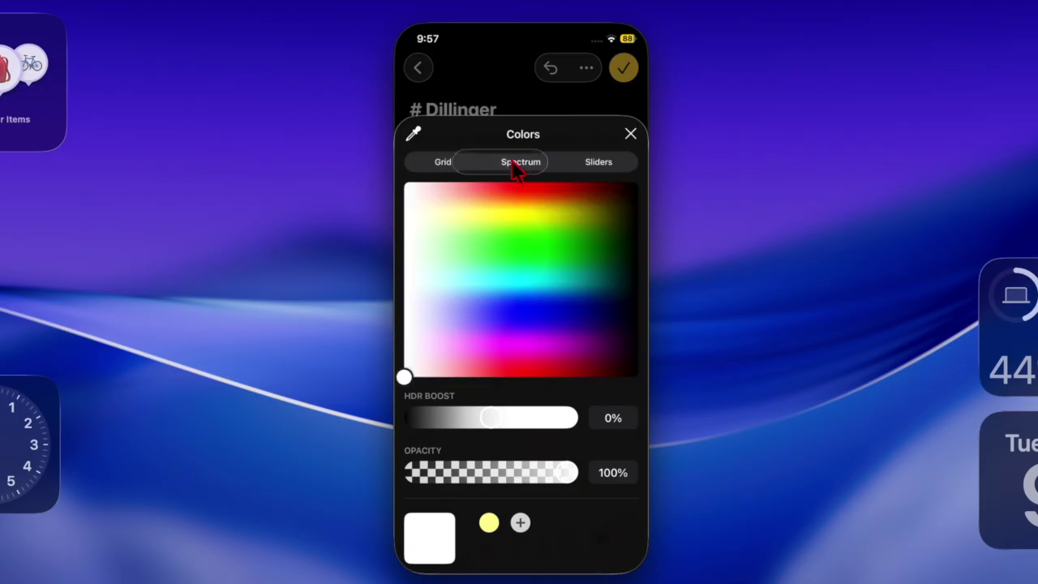
pyautogui.click(592, 167)
# Step: Close the colour picker and add a magnifying loupe below 'Free Software, Hell Yeah!'
pyautogui.click(631, 135)
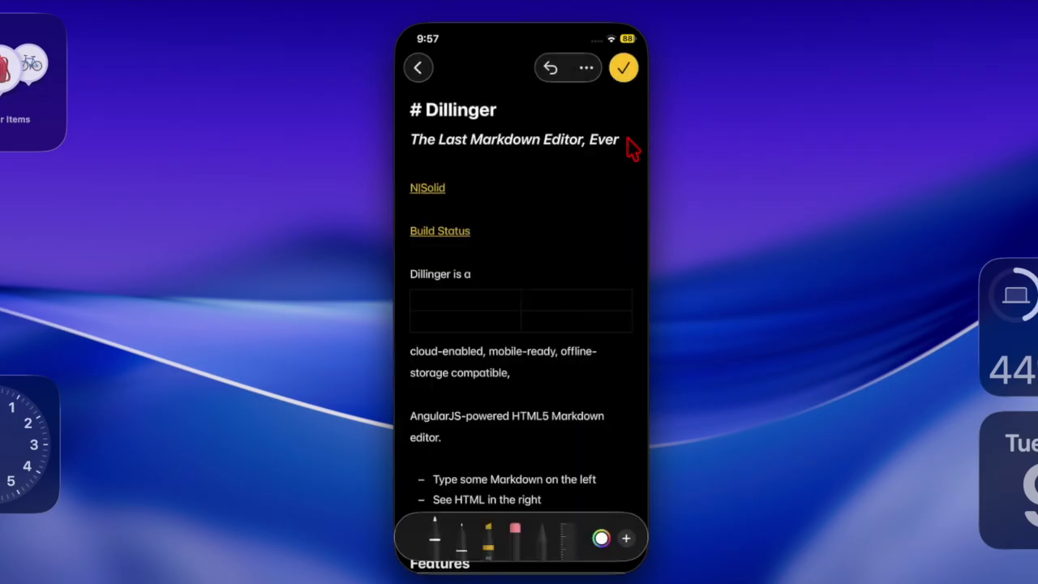
pyautogui.click(626, 540)
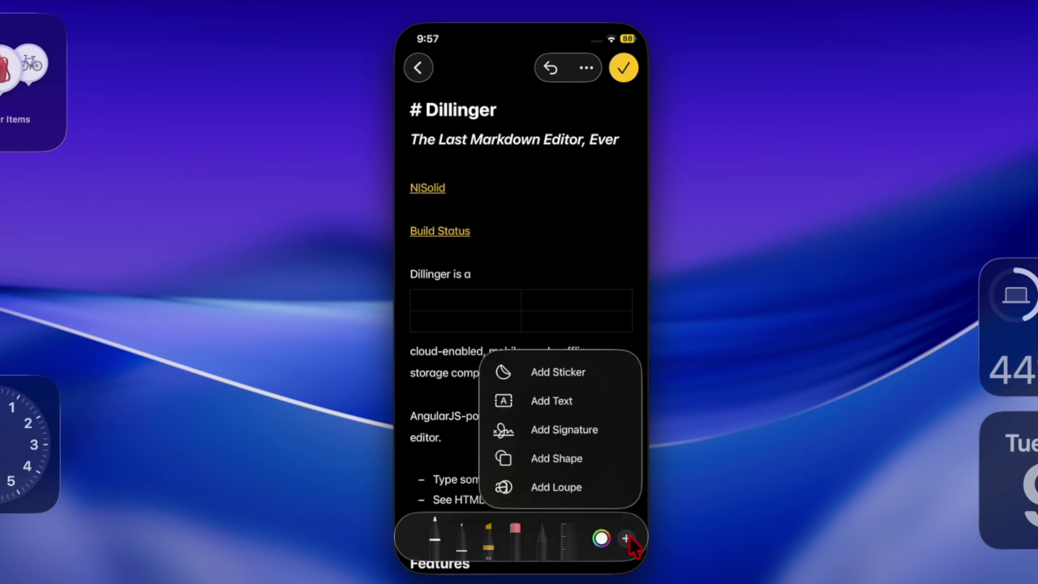
pyautogui.click(576, 492)
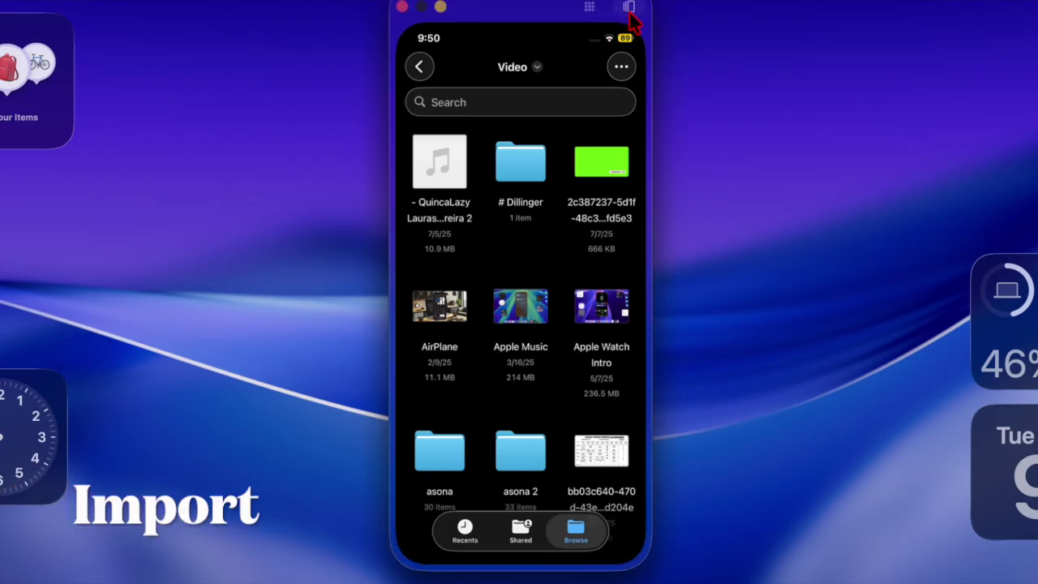
# Step: Launch Files from the Home Screen and open the 6 KB # Dillinger file in its folder
pyautogui.click(628, 7)
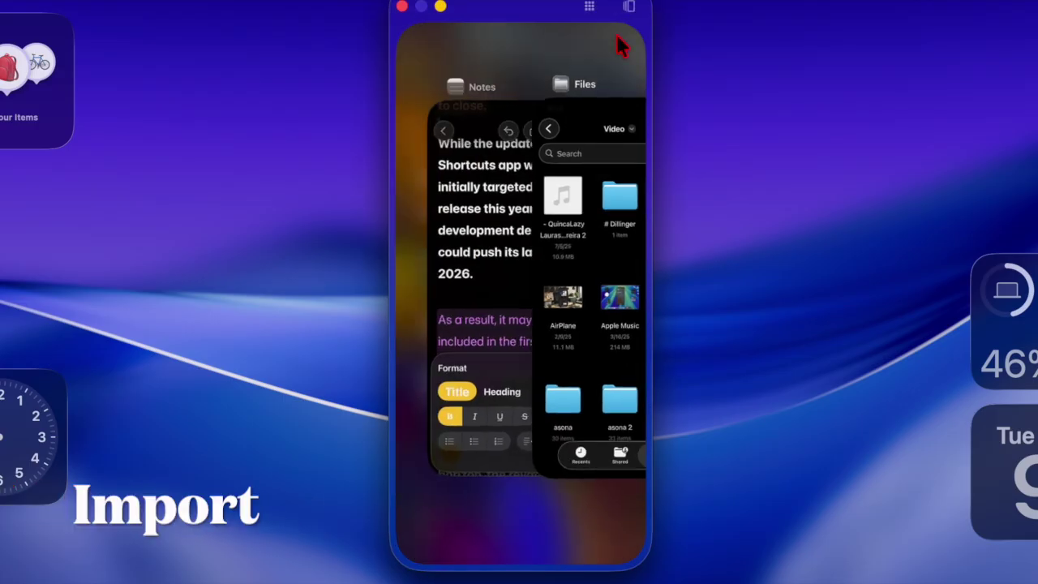
pyautogui.click(530, 537)
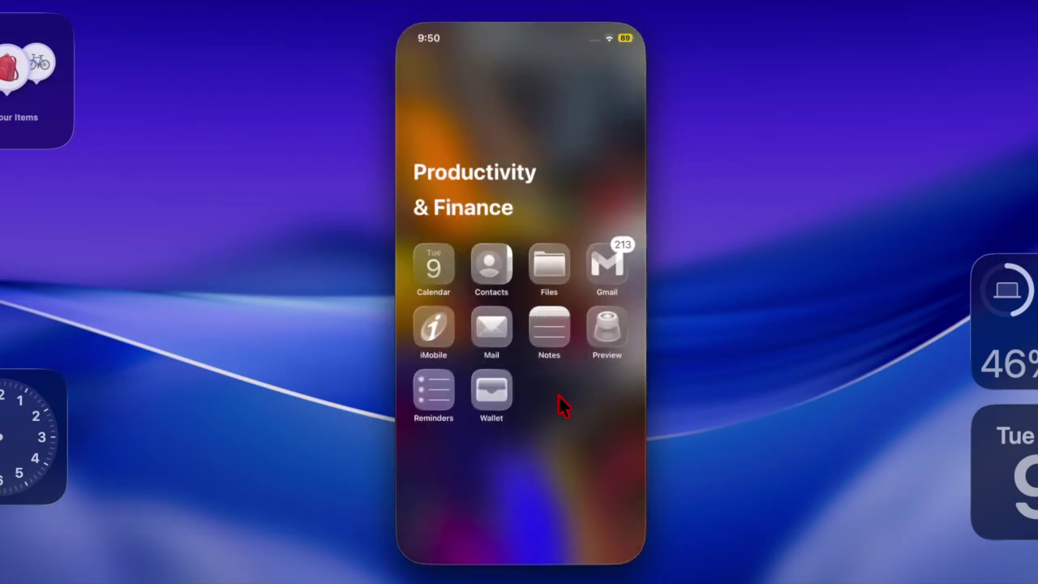
pyautogui.click(549, 264)
pyautogui.click(525, 164)
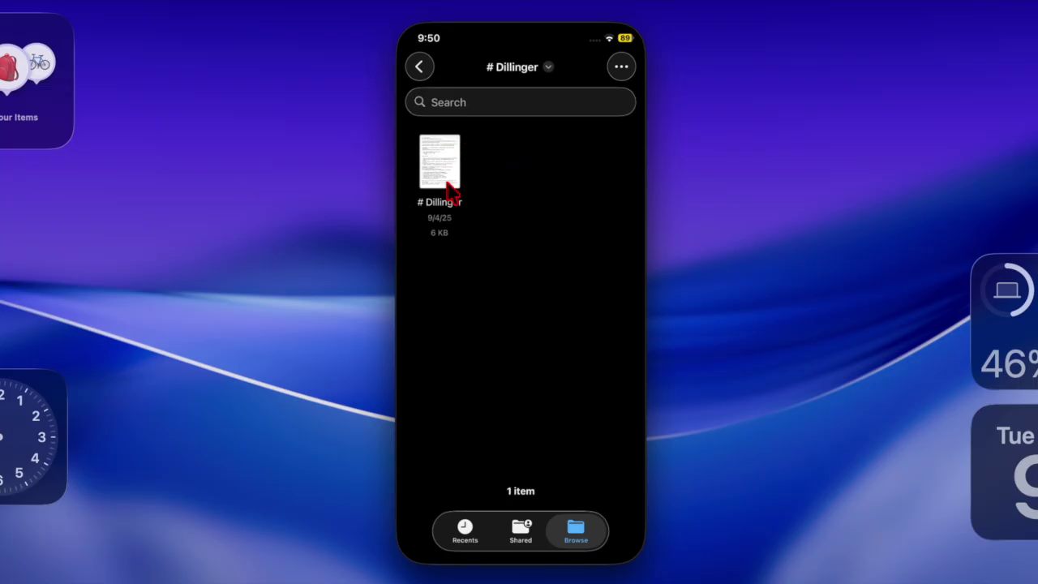
pyautogui.click(445, 154)
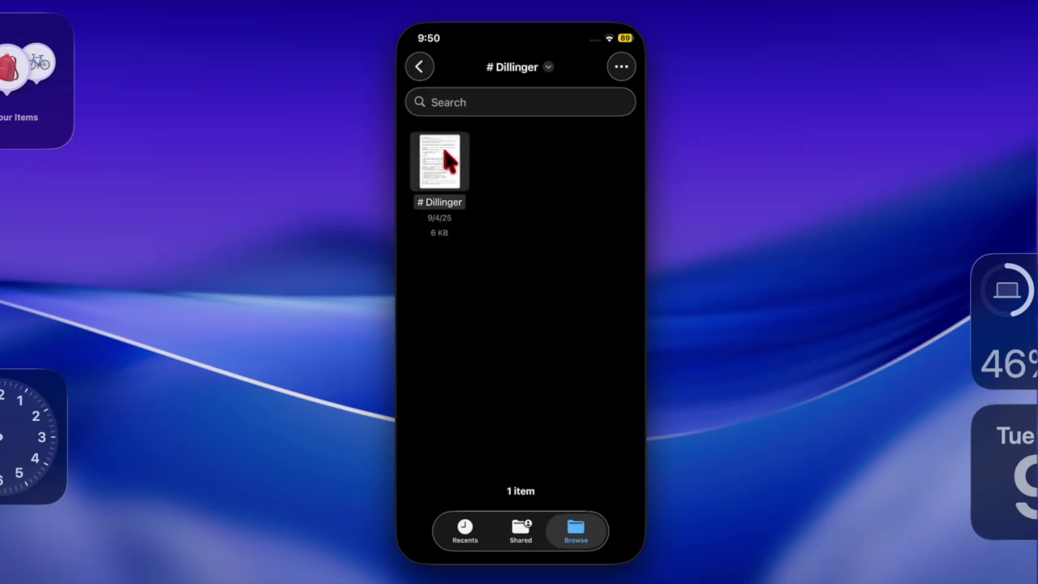
# Step: Share the # Dillinger file to Notes and confirm the import
pyautogui.scroll(3, 549, 272)
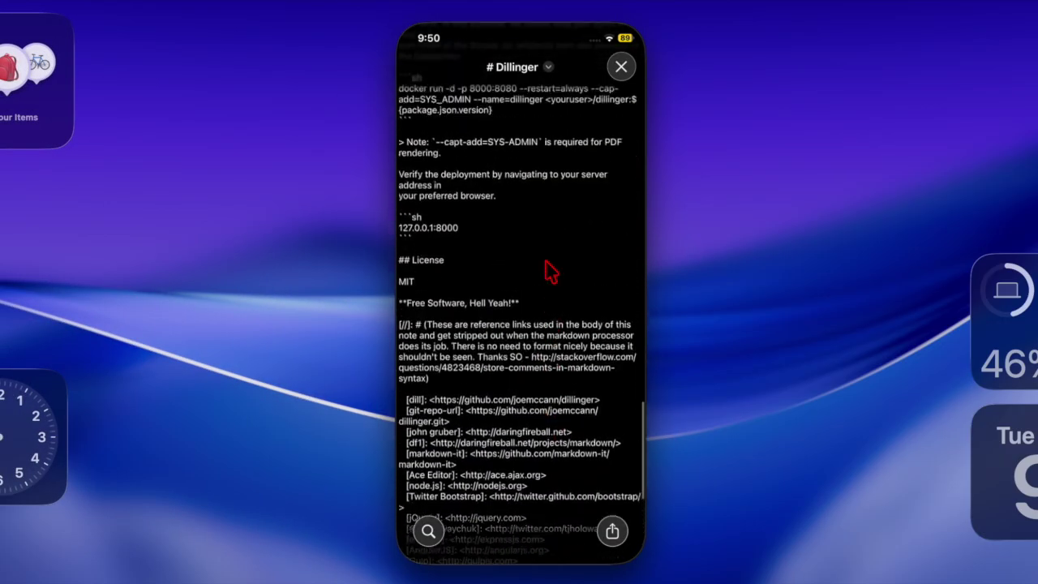
pyautogui.scroll(10, 549, 271)
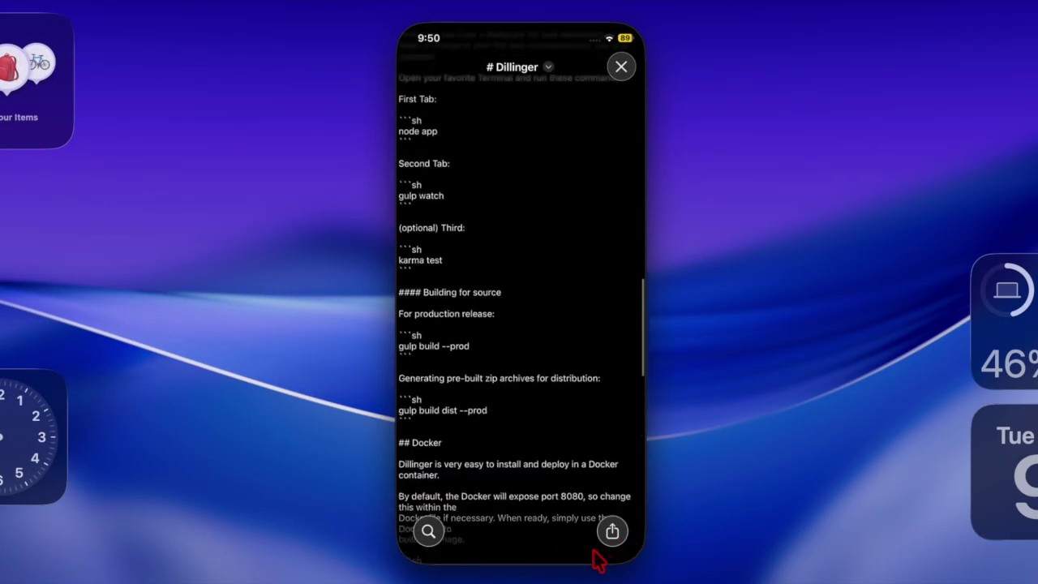
pyautogui.click(613, 533)
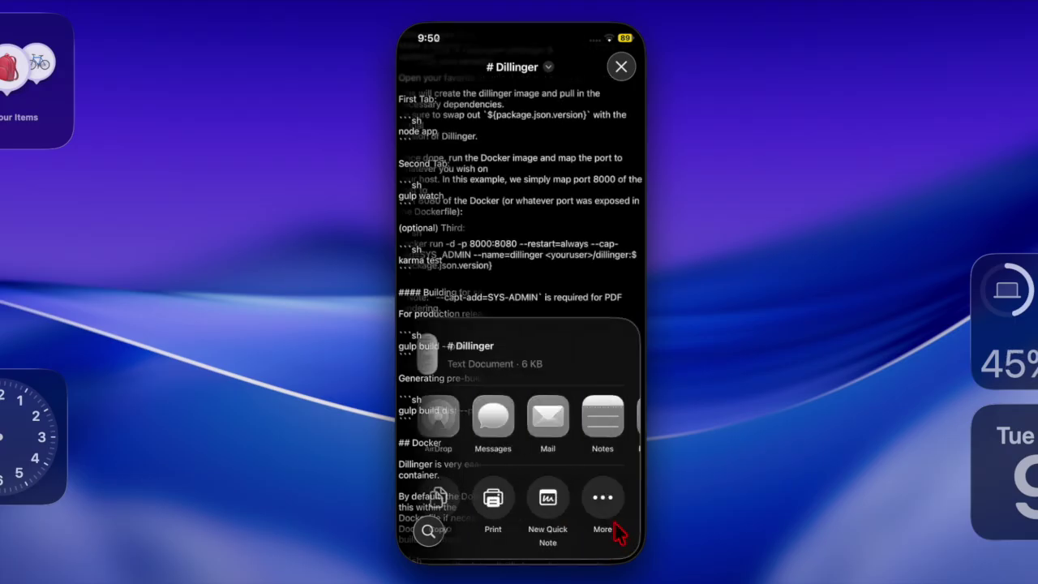
pyautogui.hscroll(2, 551, 454)
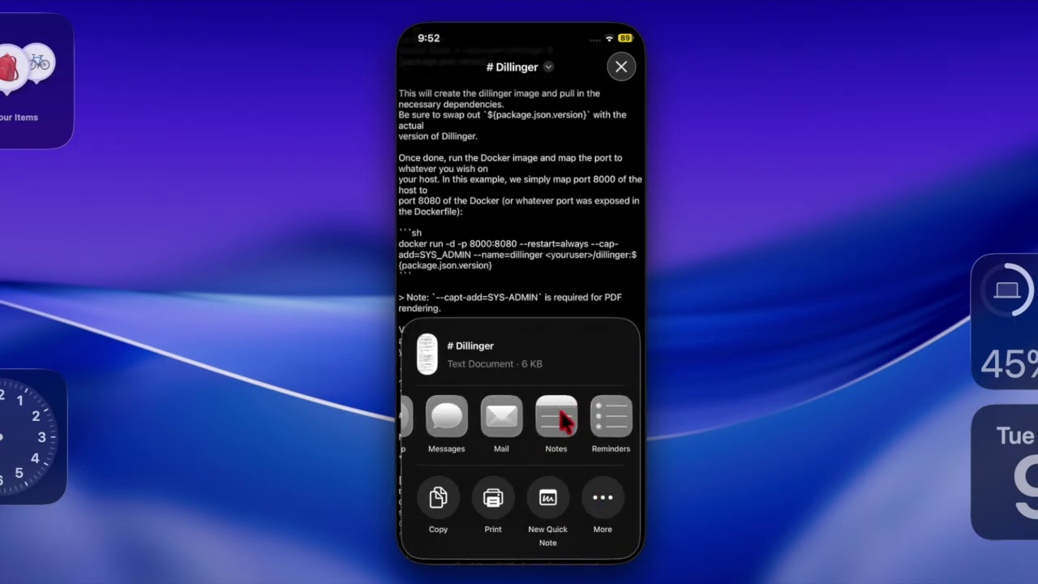
pyautogui.click(537, 446)
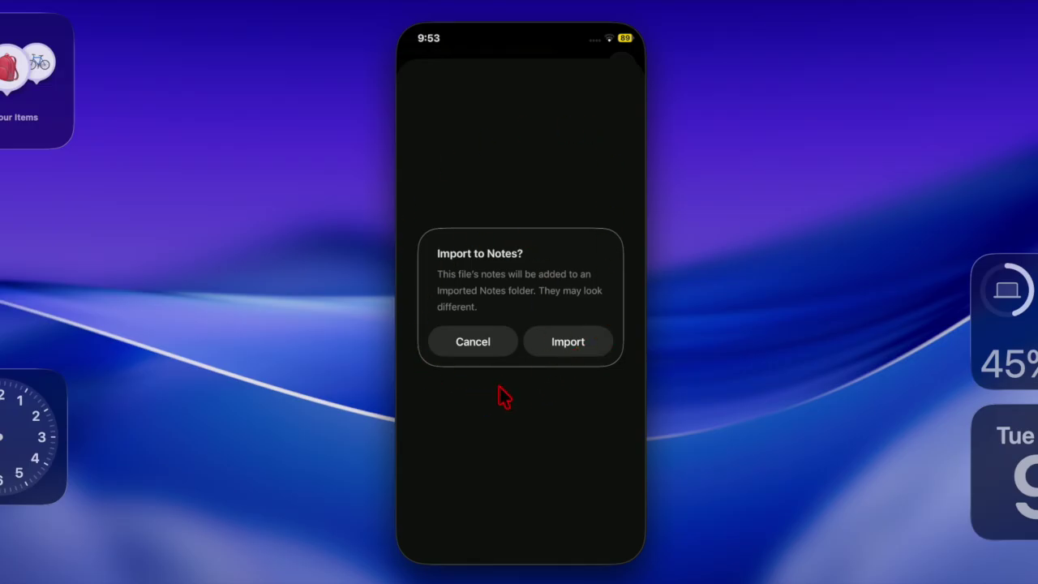
pyautogui.click(574, 349)
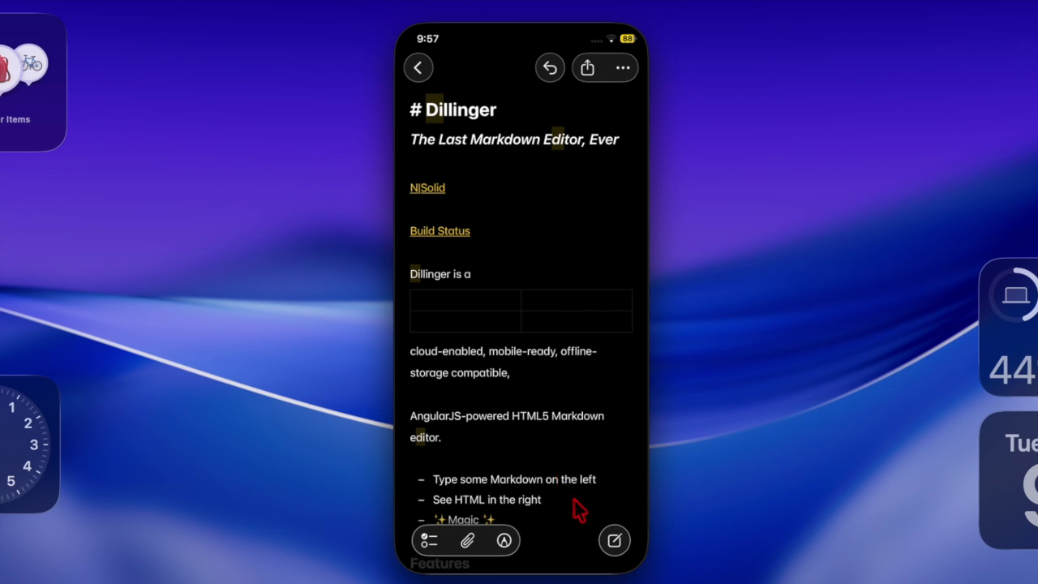
# Step: Enter drawing mode and cycle the colour picker through Sliders, Grid and Spectrum views
pyautogui.click(504, 542)
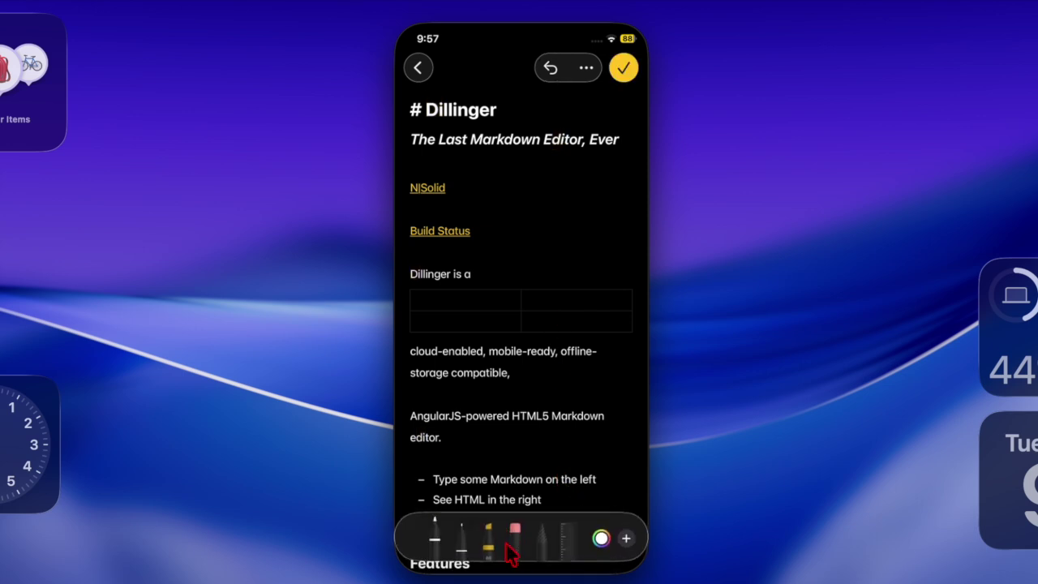
pyautogui.click(601, 538)
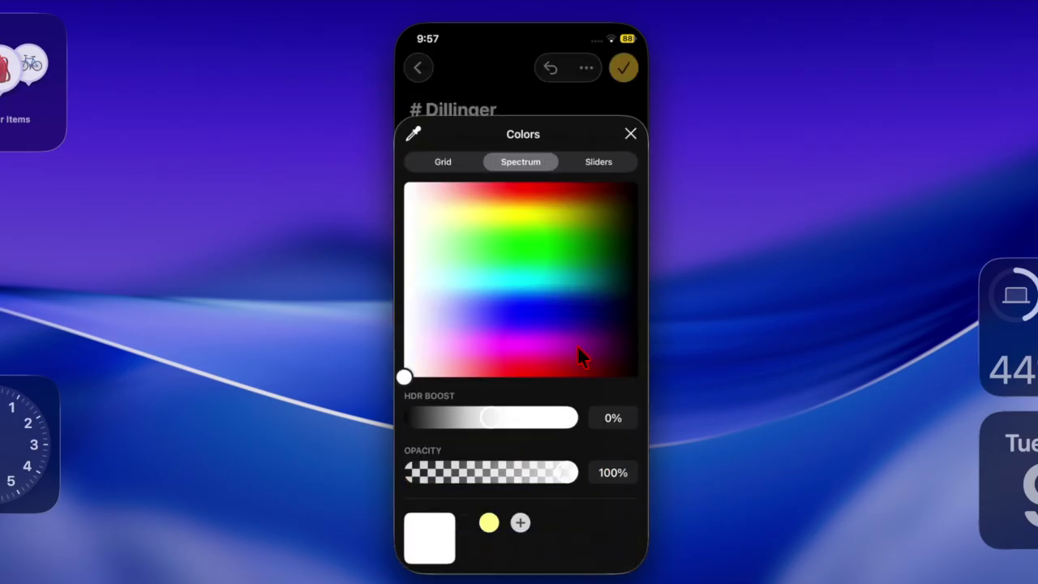
pyautogui.click(605, 162)
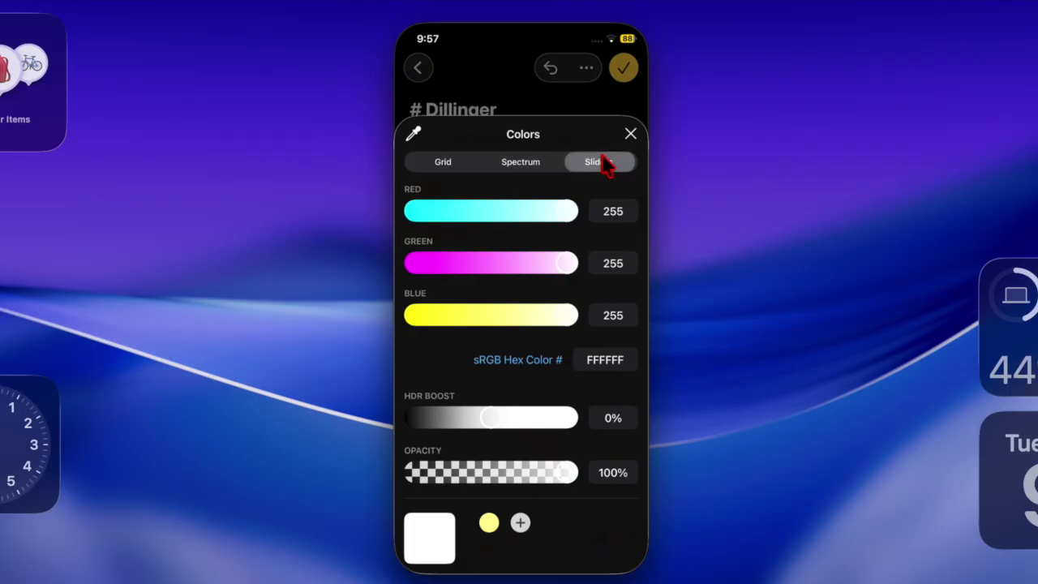
pyautogui.click(466, 167)
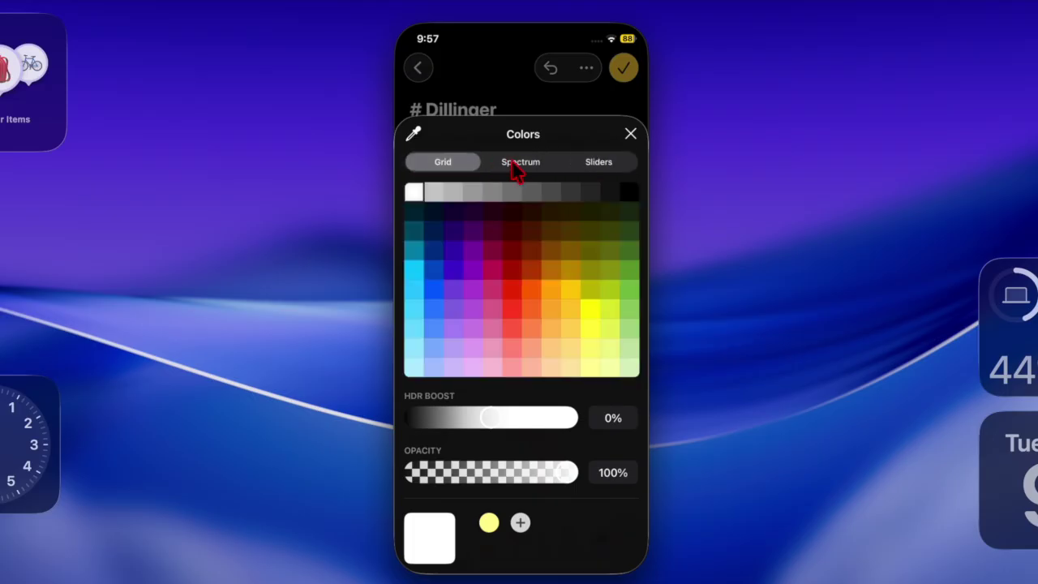
pyautogui.click(520, 164)
pyautogui.click(613, 162)
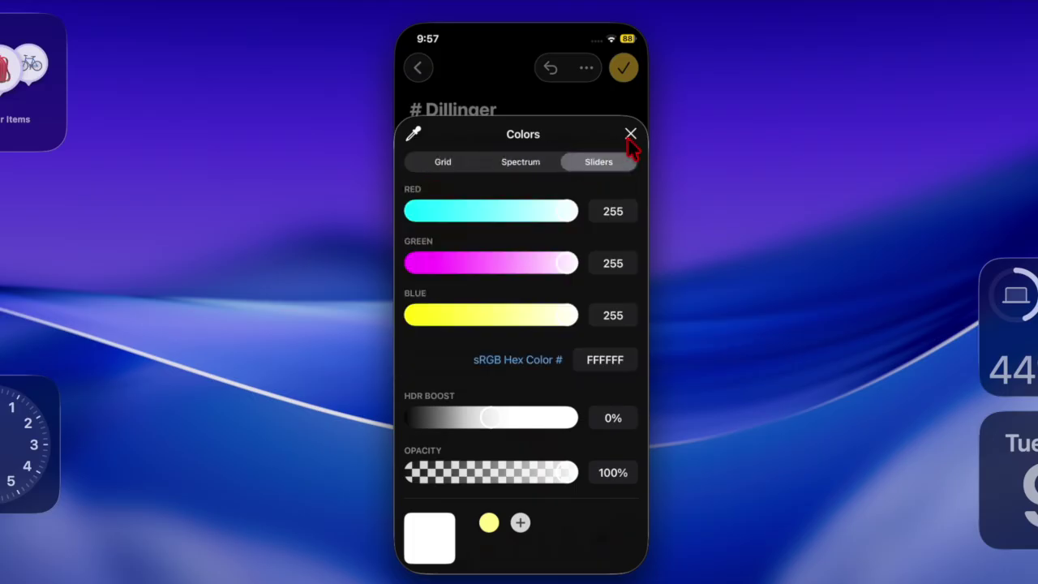
# Step: Close the colour picker and exit markup back to the plain Dillinger note
pyautogui.click(630, 133)
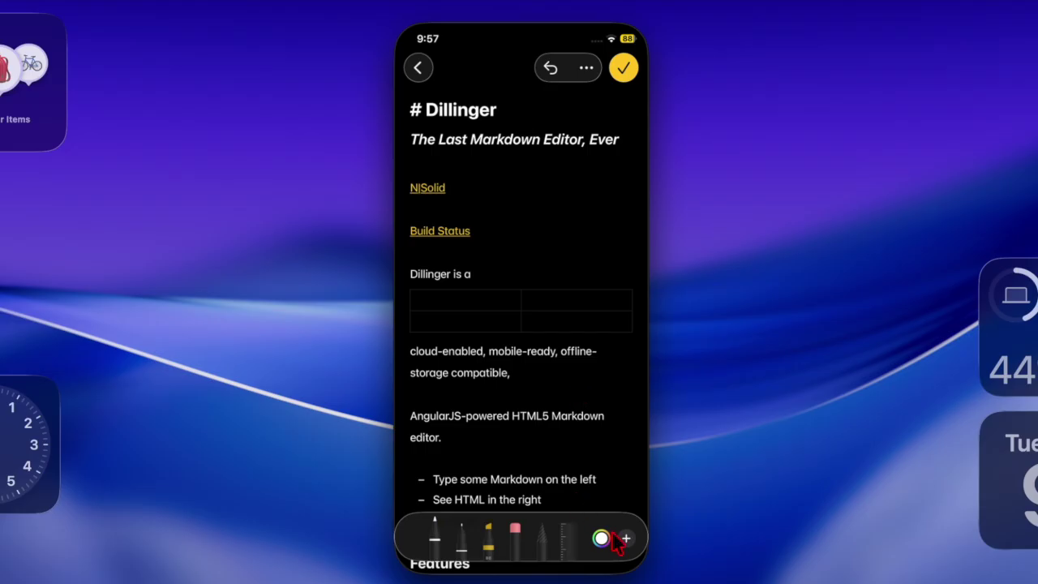
pyautogui.click(628, 539)
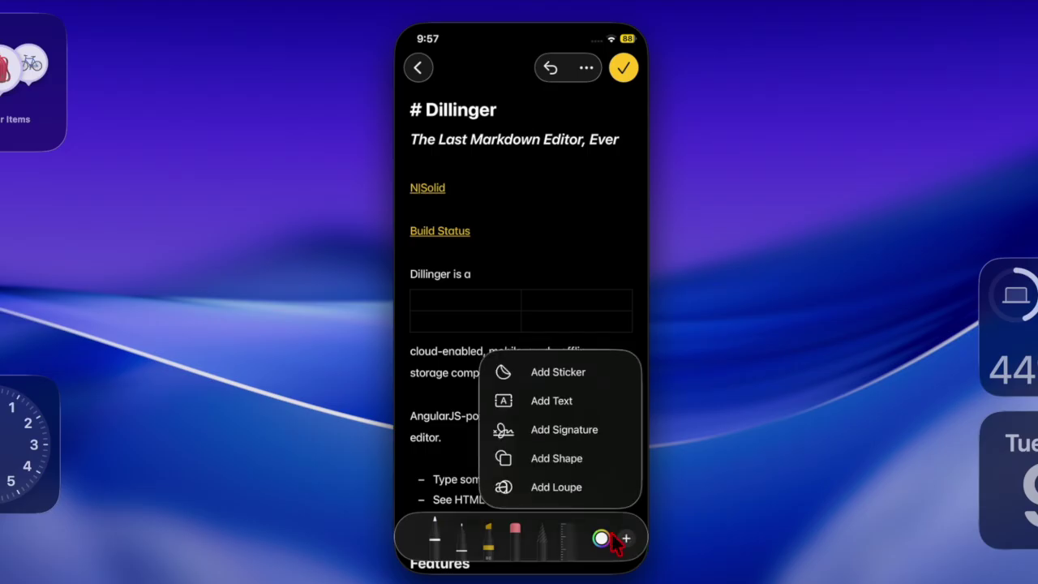
pyautogui.click(557, 313)
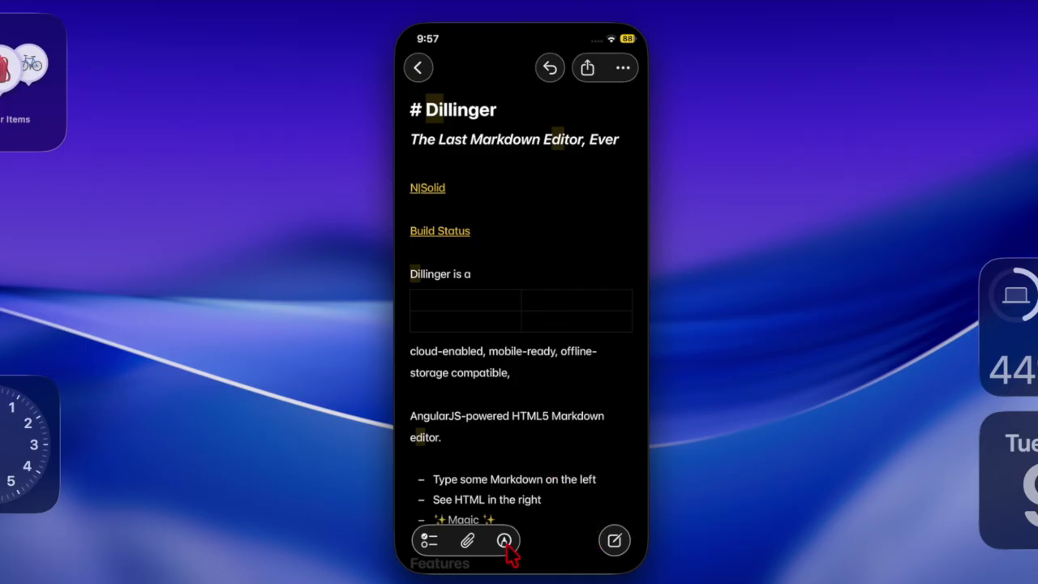
pyautogui.click(505, 541)
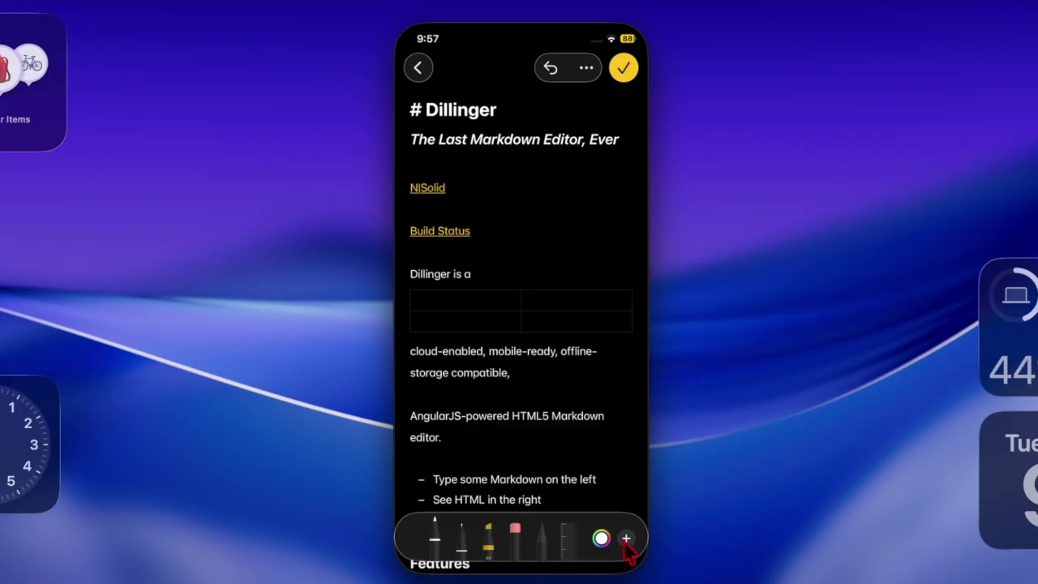
pyautogui.click(601, 539)
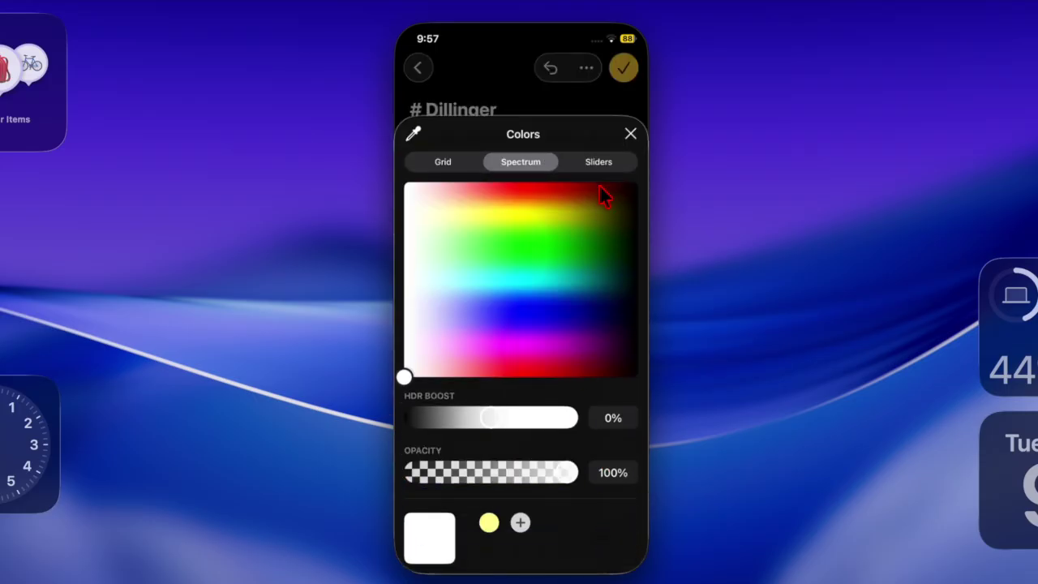
pyautogui.click(609, 166)
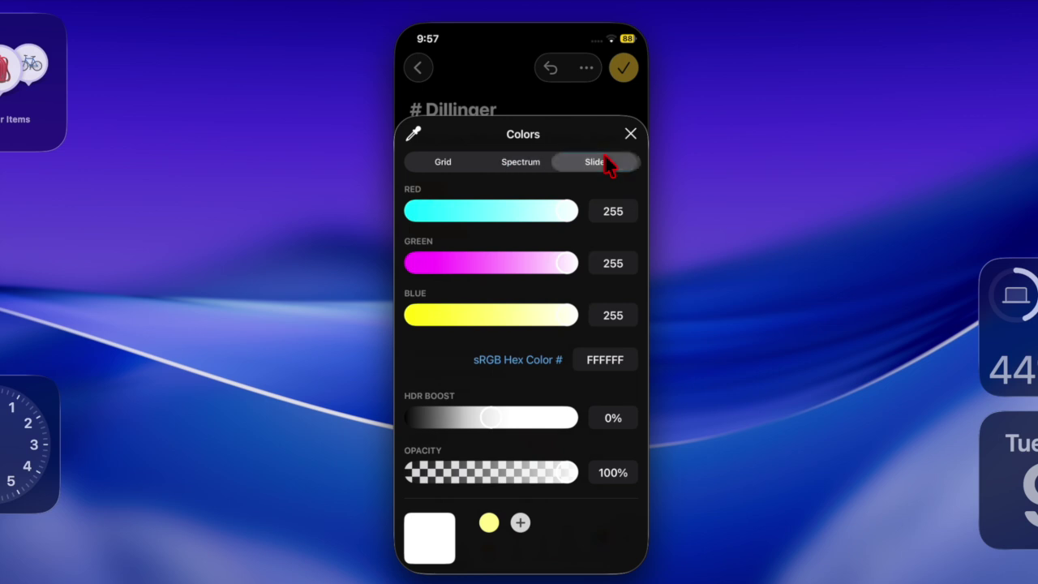
pyautogui.click(465, 169)
pyautogui.click(510, 167)
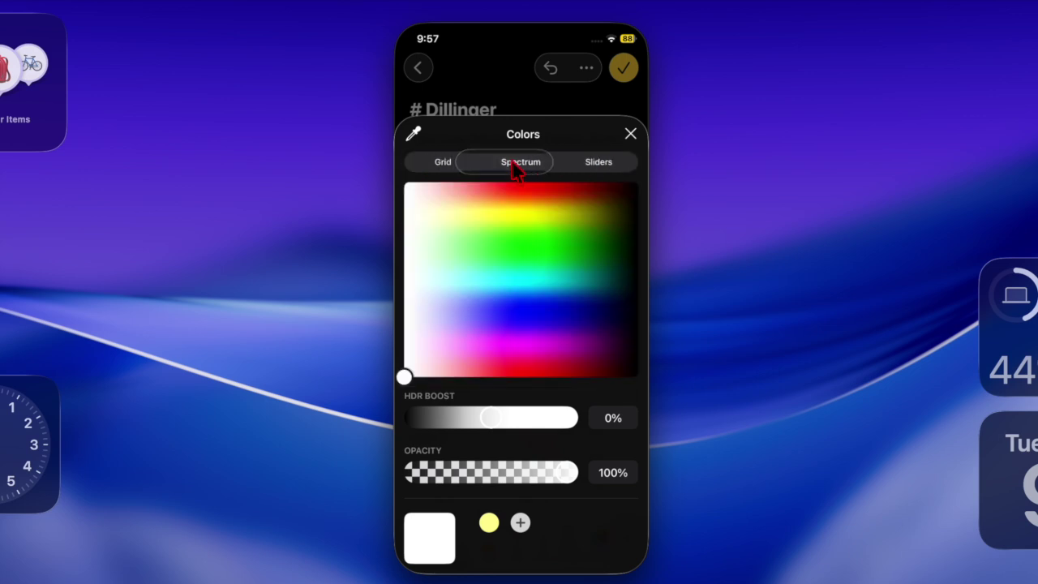
pyautogui.click(589, 169)
pyautogui.click(630, 134)
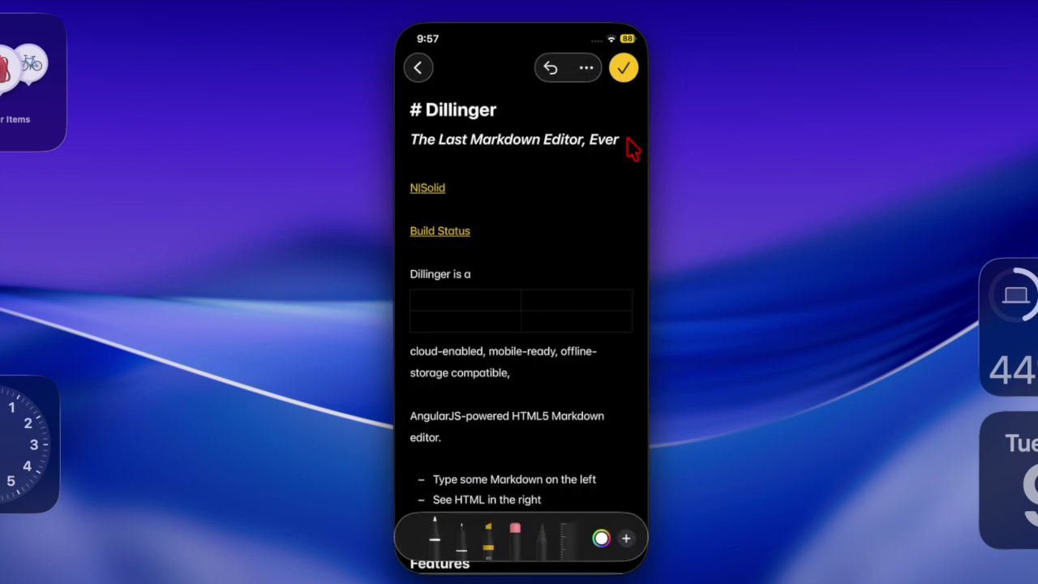
pyautogui.click(627, 539)
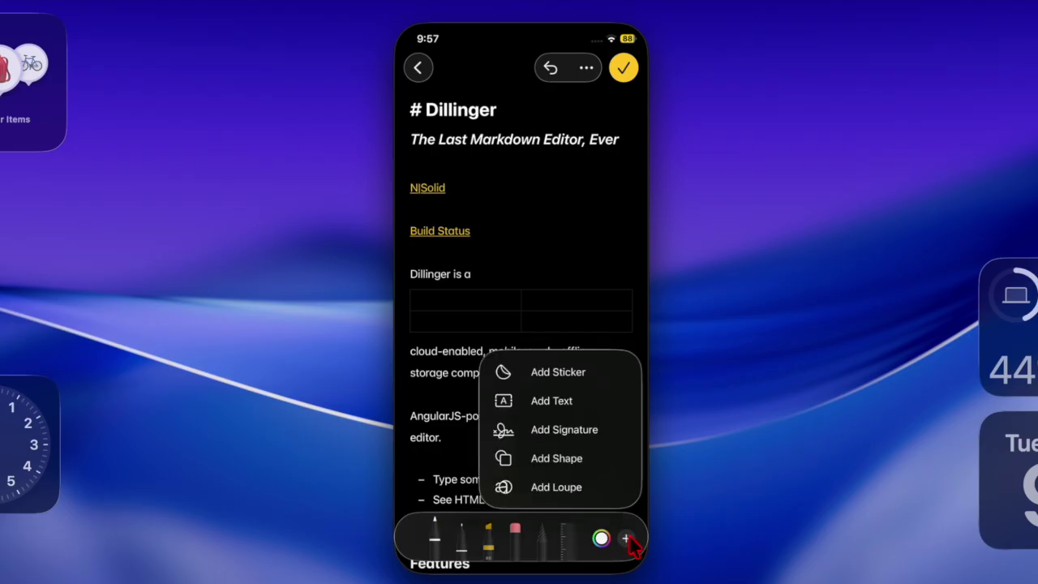
pyautogui.click(579, 489)
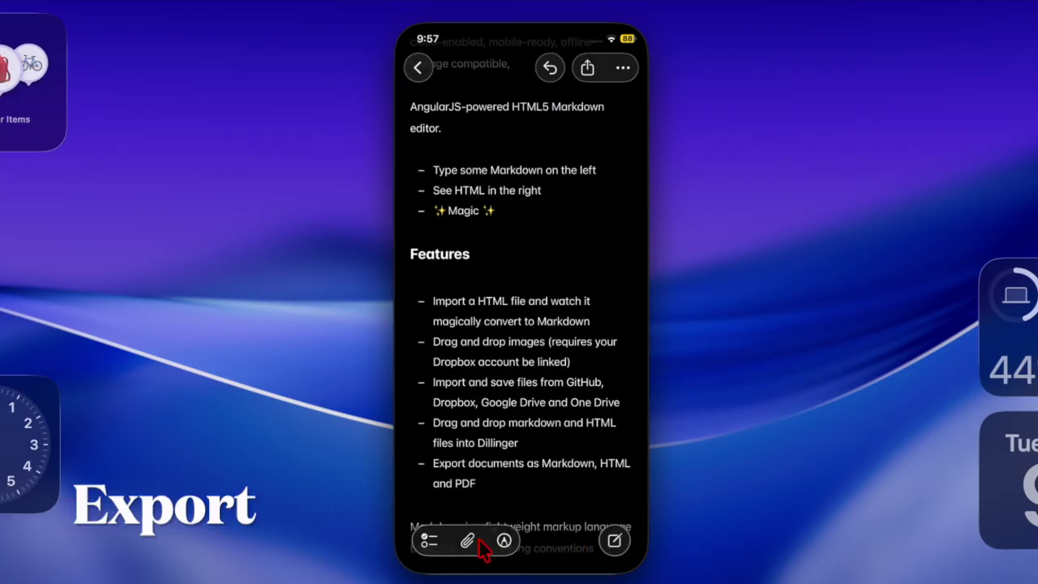
# Step: Select the 'Dillinger is a' line, turn it into a checklist item, then undo that
pyautogui.click(430, 540)
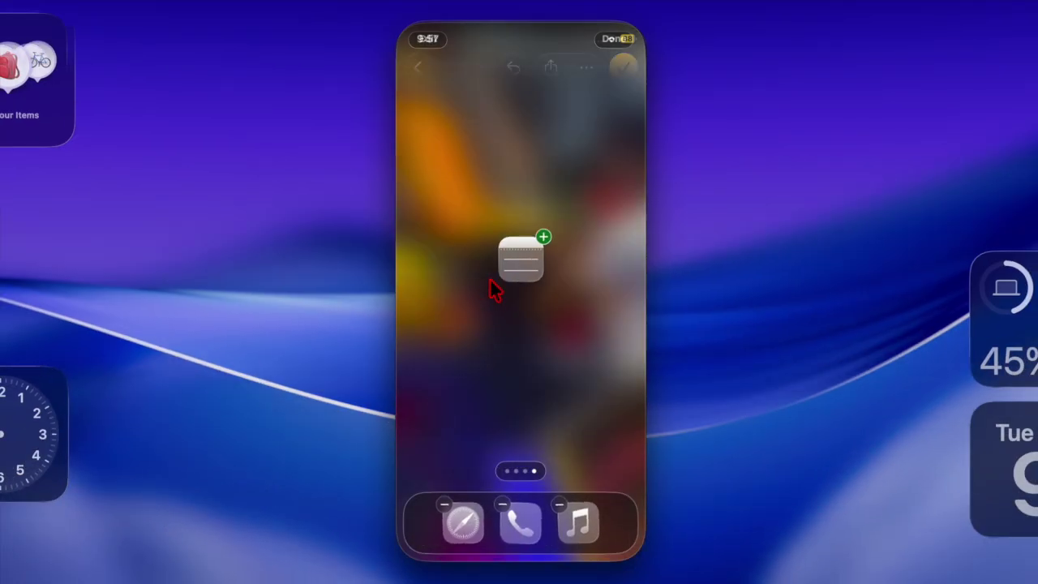
pyautogui.moveTo(494, 290); pyautogui.dragTo(468, 236)
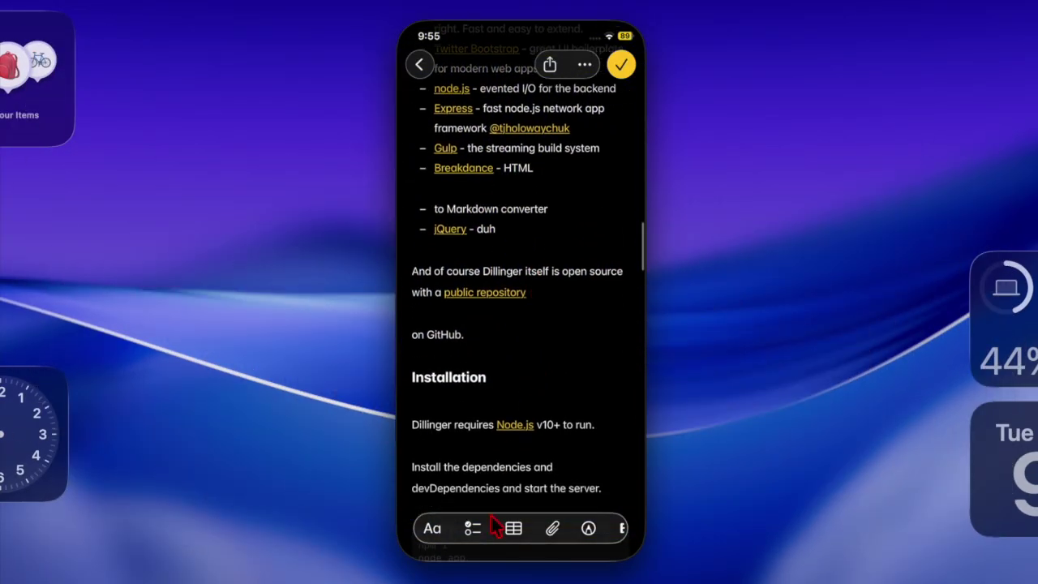
pyautogui.click(476, 529)
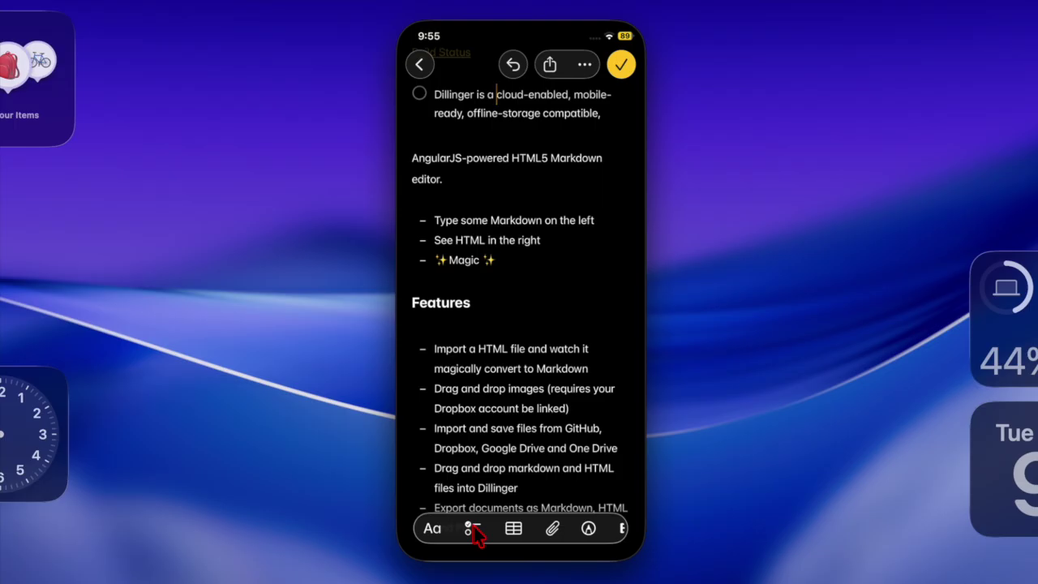
pyautogui.click(476, 529)
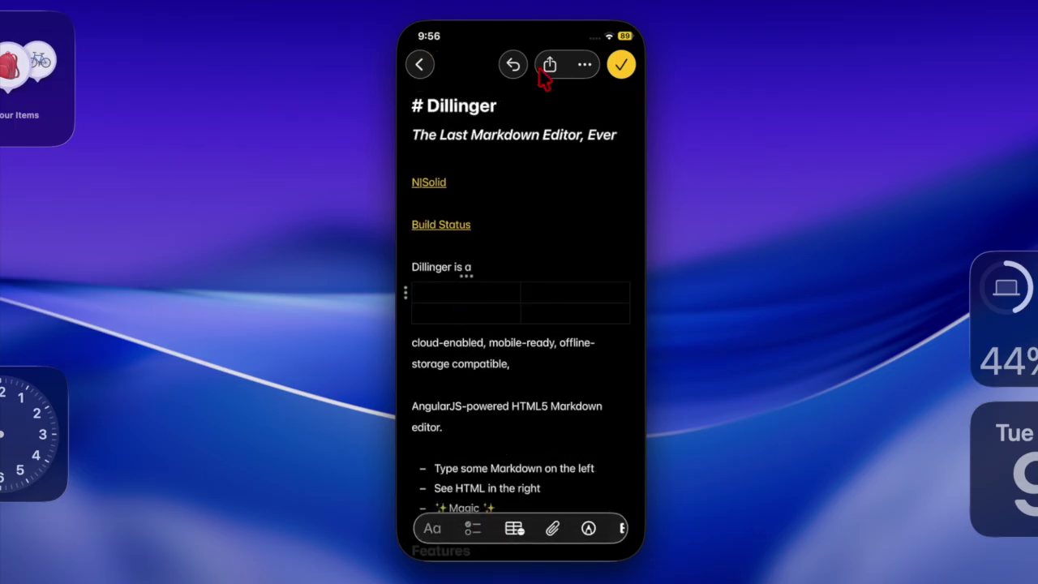
# Step: Export the note as Markdown and attach the file to a new iMessage
pyautogui.click(550, 67)
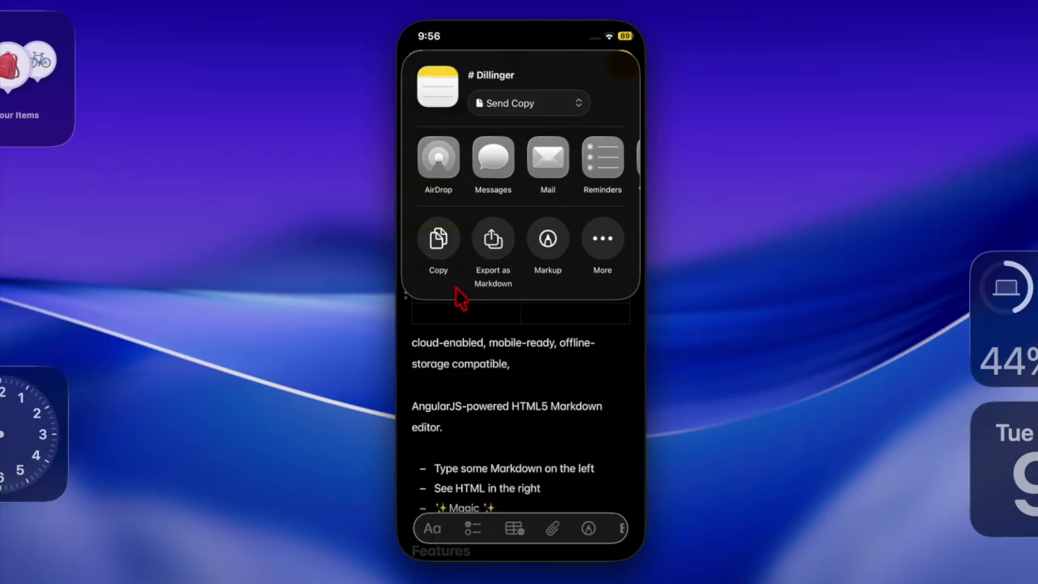
pyautogui.click(498, 282)
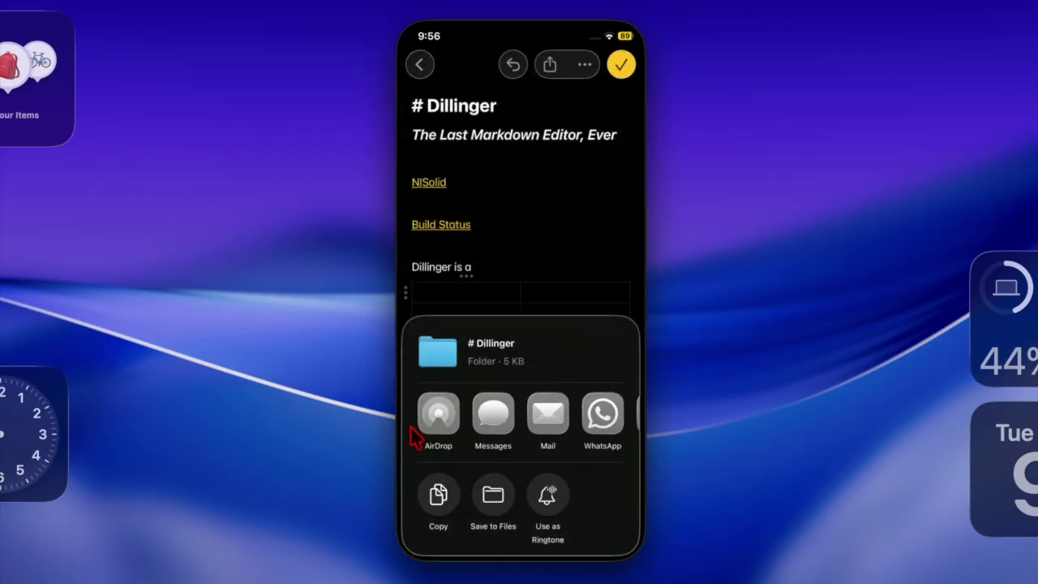
pyautogui.click(497, 436)
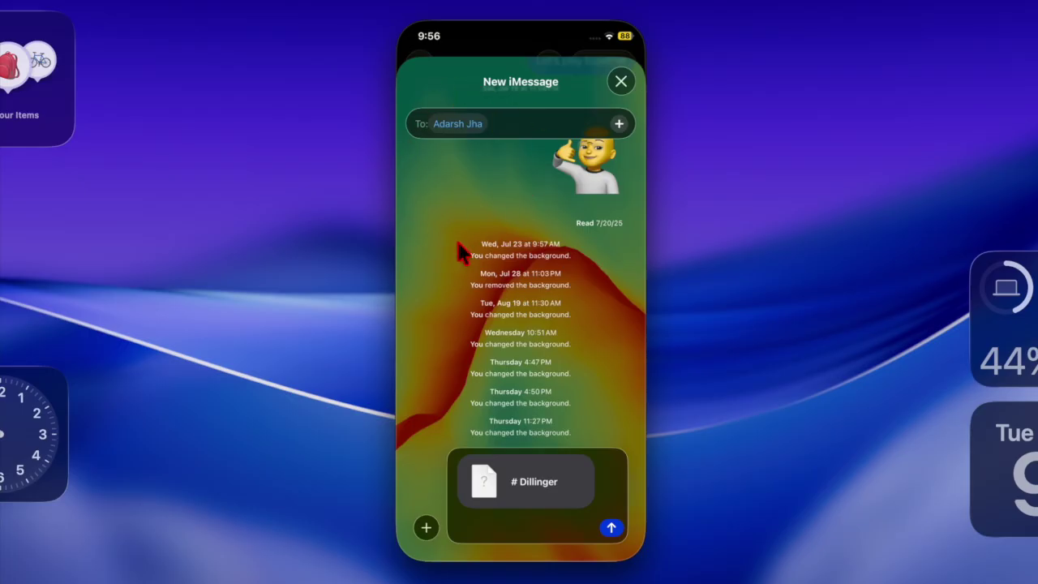
pyautogui.scroll(5, 456, 238)
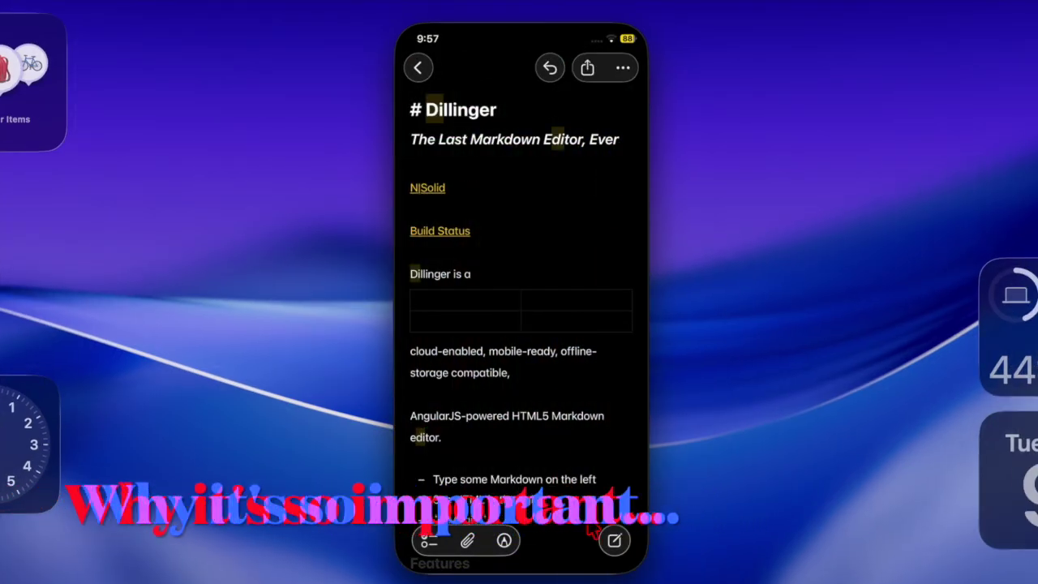
# Step: Enter markup and browse the pen colours in the Sliders, Grid and Spectrum views
pyautogui.click(506, 544)
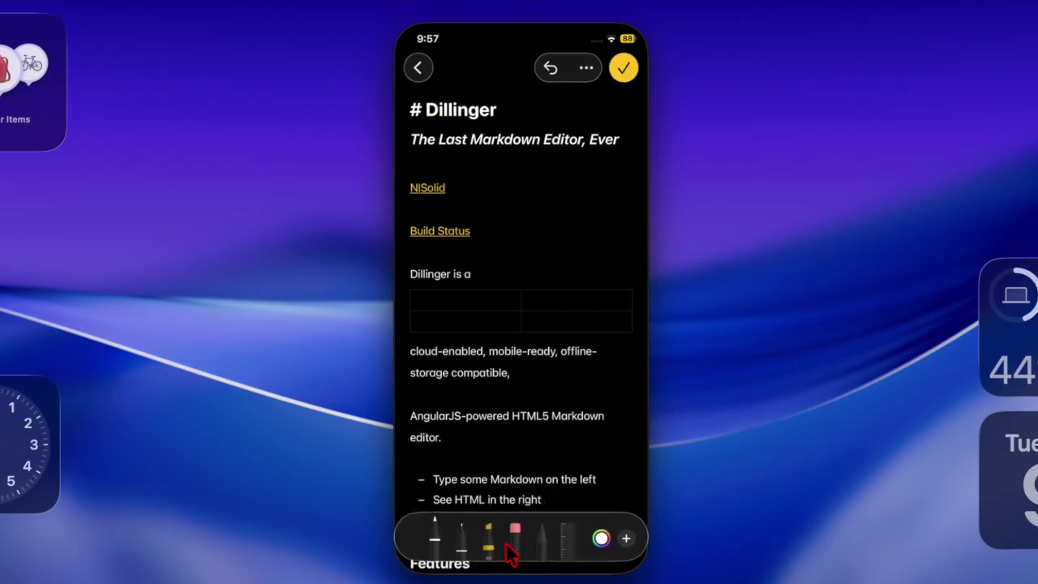
pyautogui.click(601, 539)
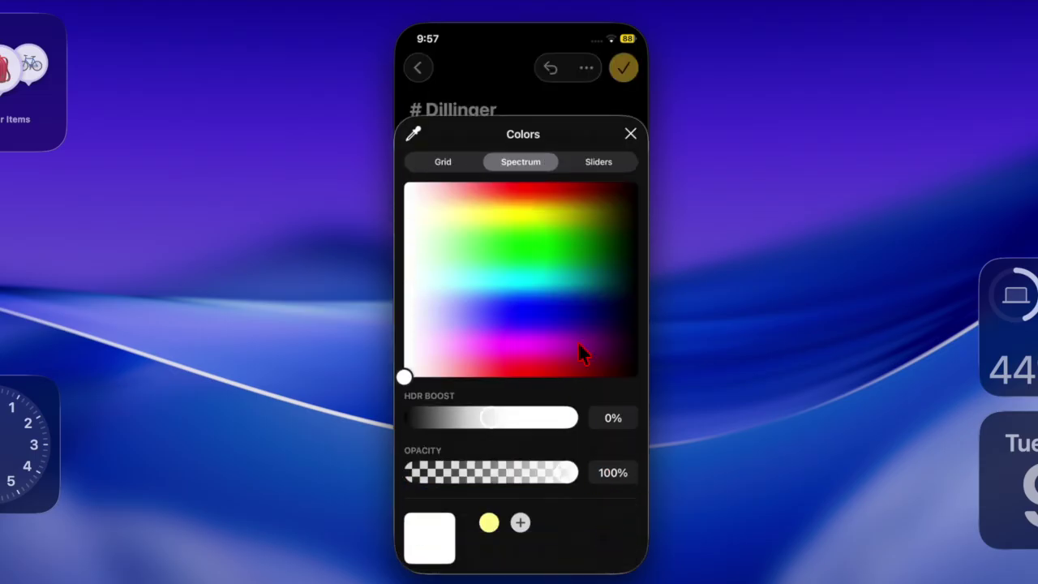
pyautogui.click(598, 162)
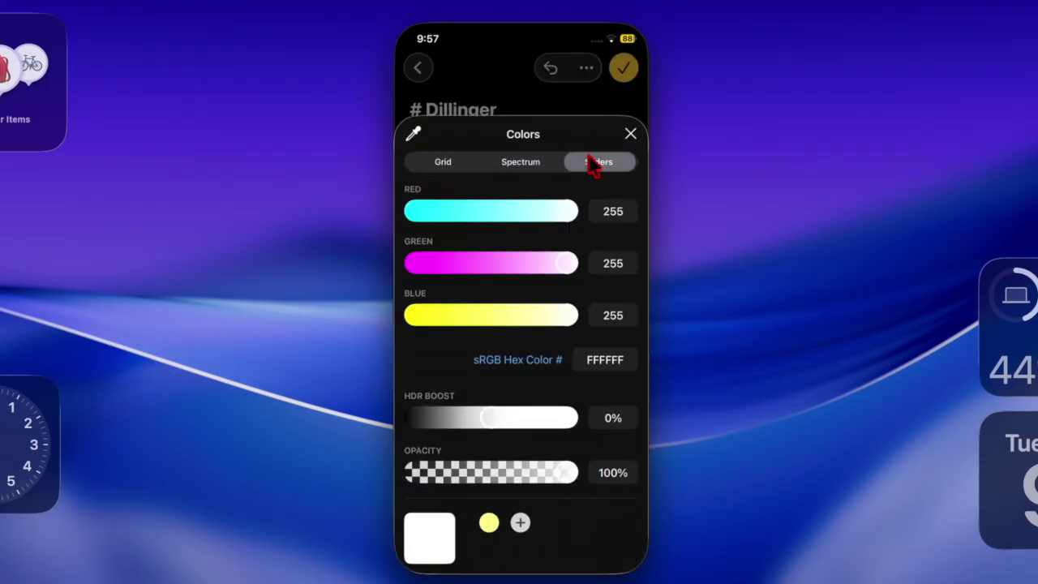
pyautogui.click(464, 166)
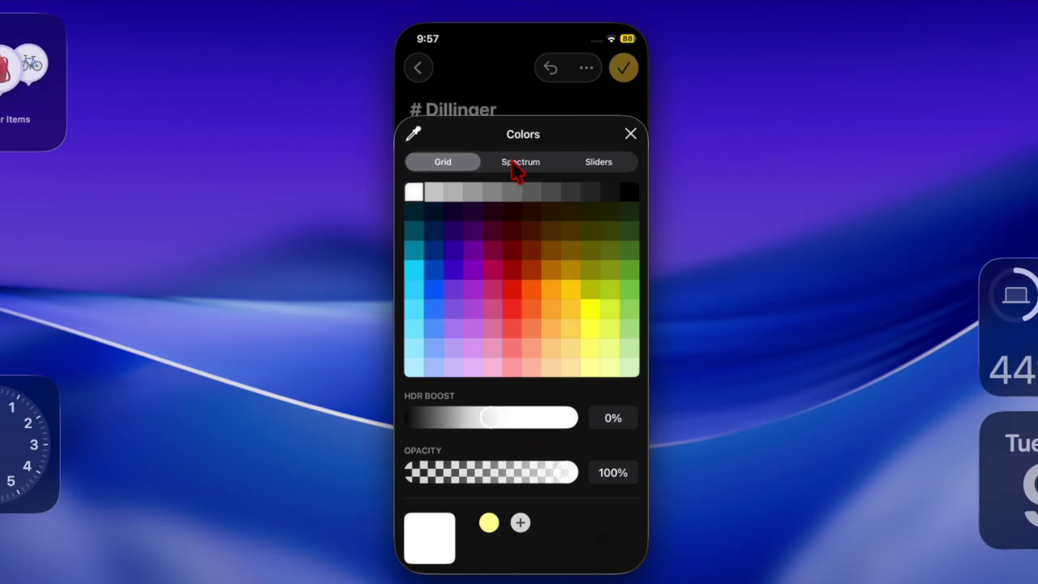
pyautogui.click(516, 168)
pyautogui.click(592, 165)
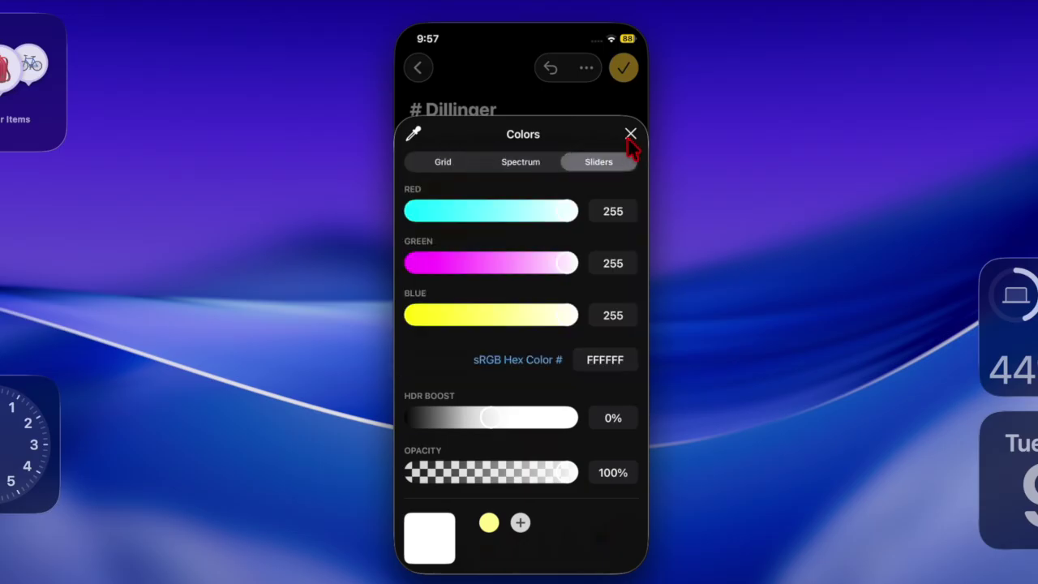
# Step: Keep white as the colour and add a magnifying loupe below 'Free Software, Hell Yeah!'
pyautogui.click(630, 135)
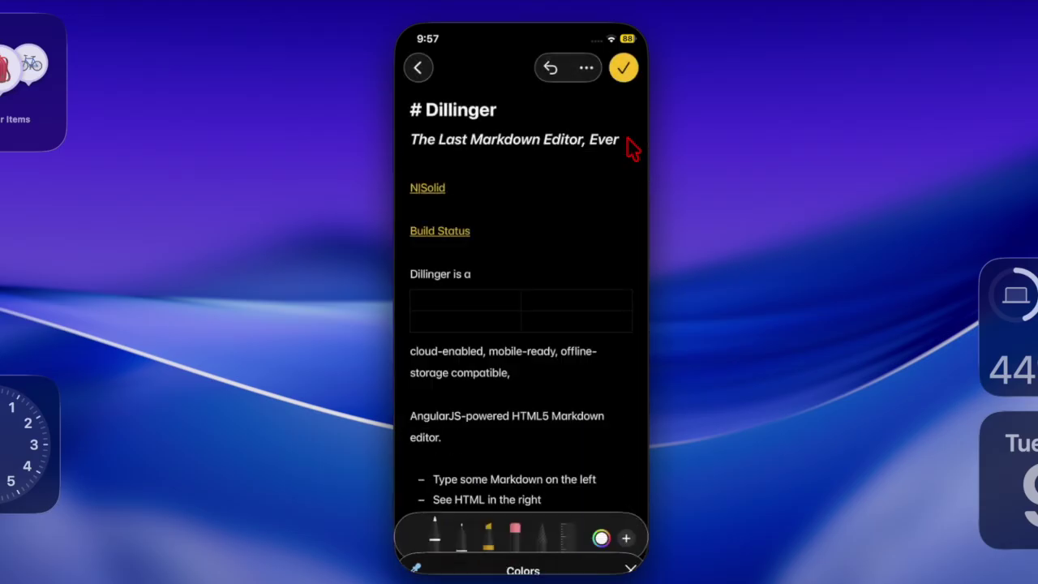
pyautogui.click(627, 538)
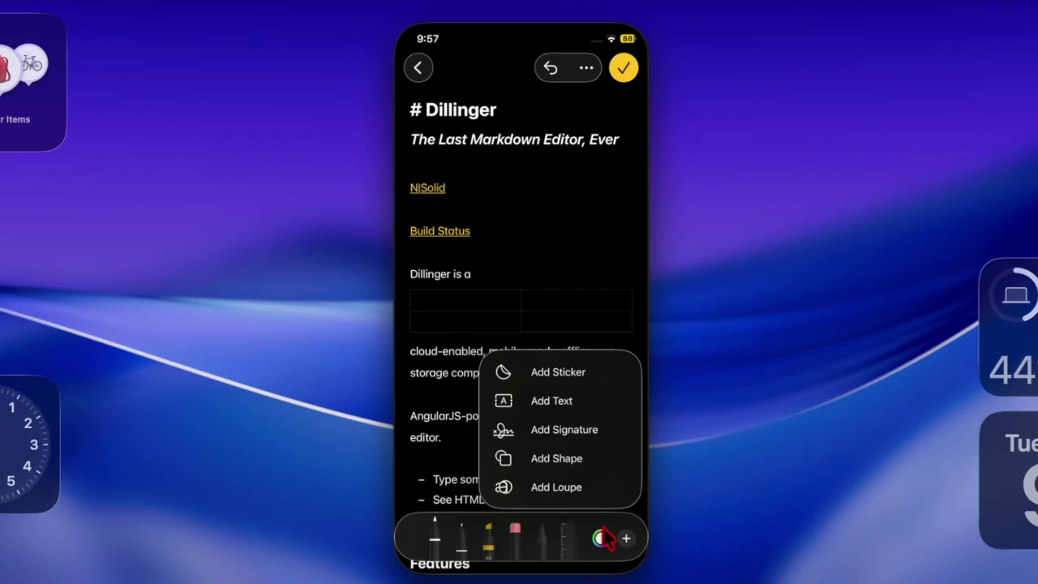
pyautogui.scroll(-15, 579, 491)
pyautogui.click(575, 489)
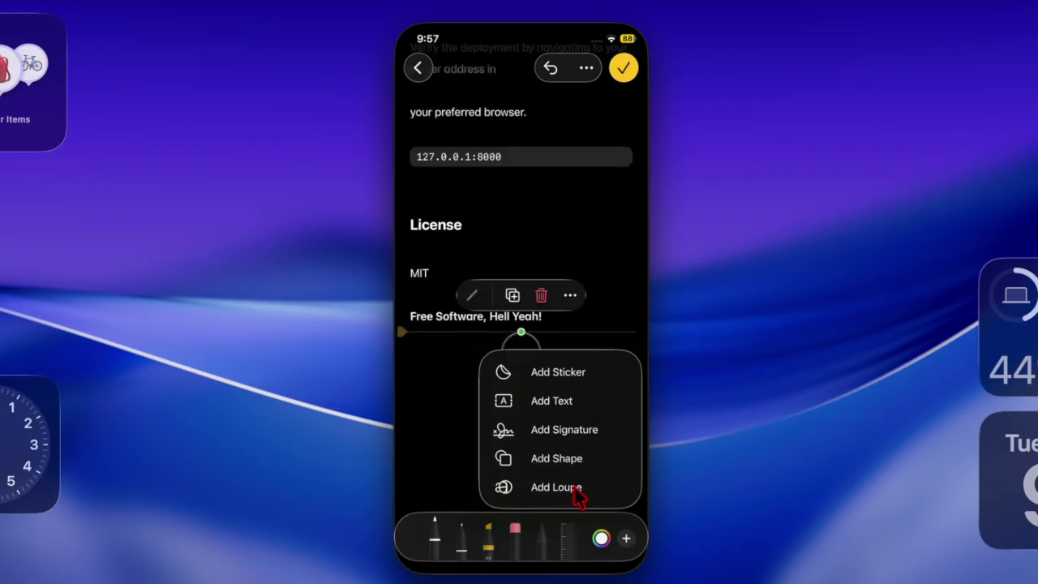
pyautogui.scroll(5, 578, 497)
# Step: Exit markup and start a new audio recording attachment in the Dillinger note
pyautogui.press('Escape')
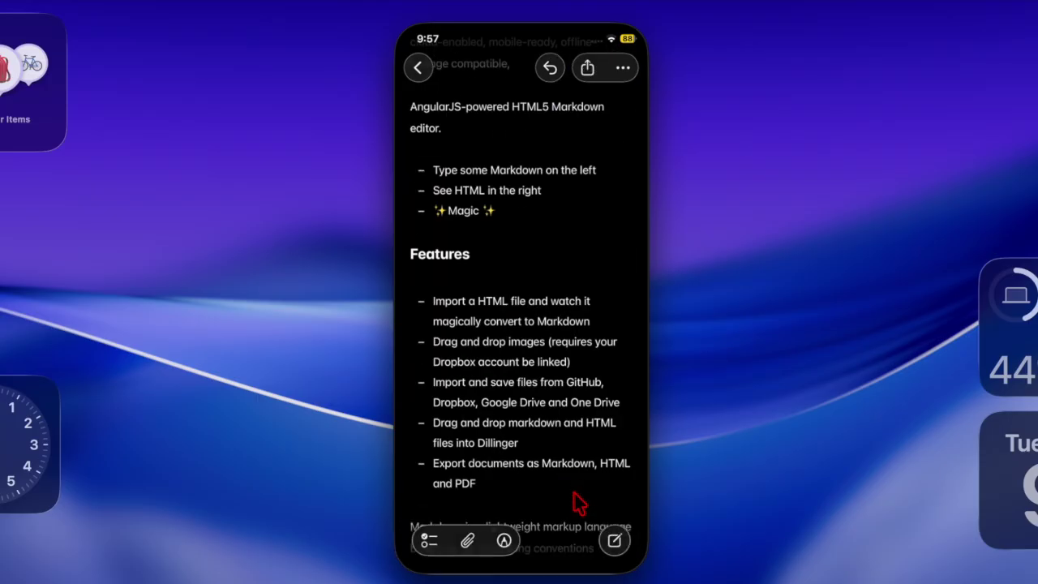
pyautogui.click(433, 548)
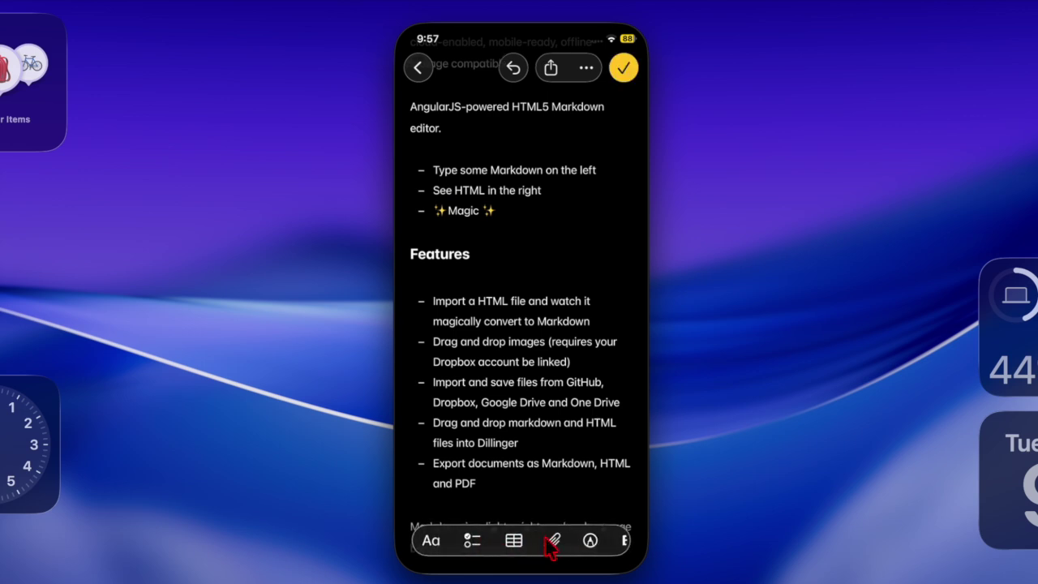
pyautogui.click(552, 545)
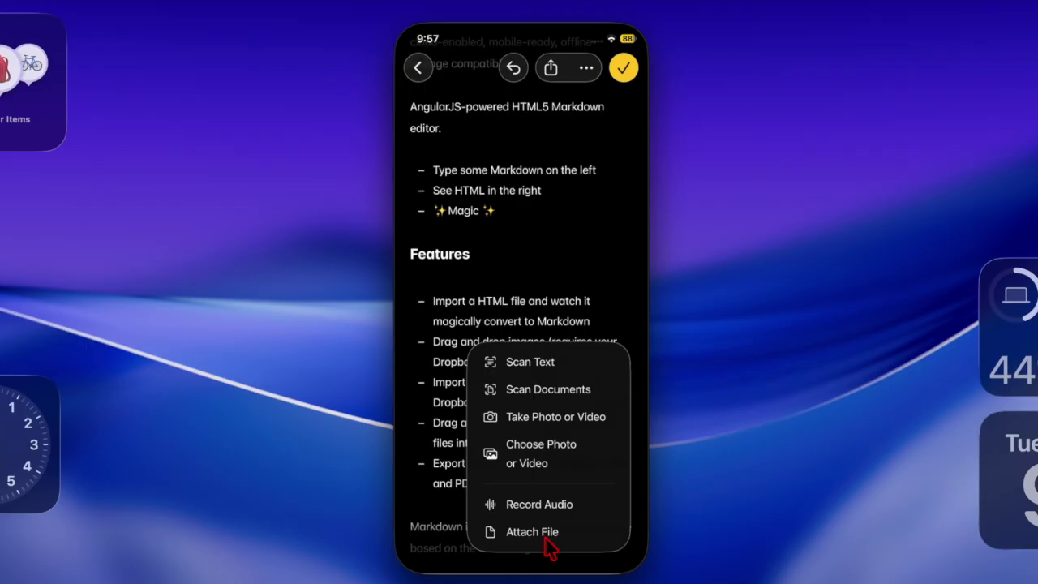
pyautogui.click(547, 507)
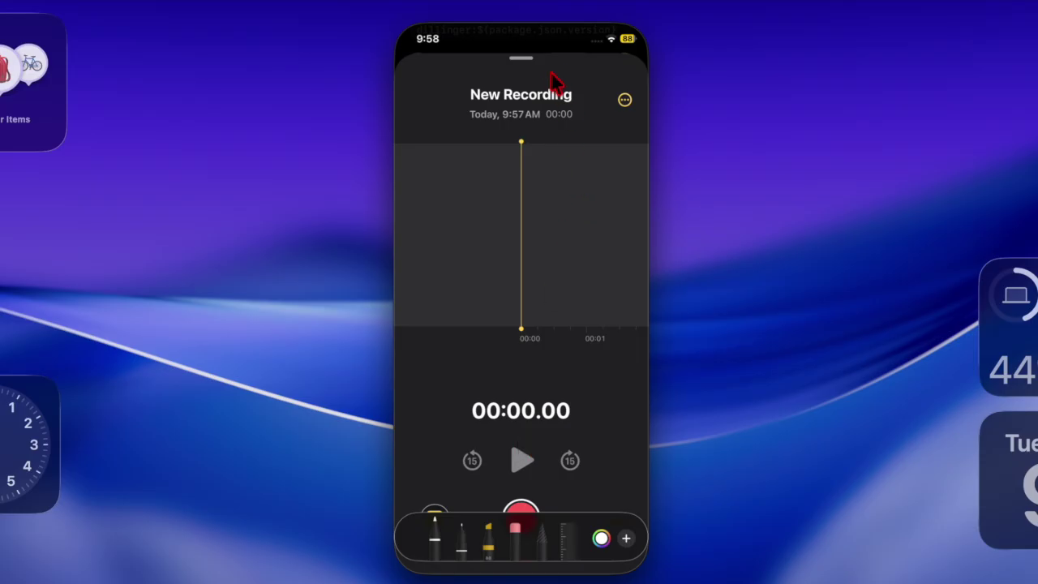
# Step: Dismiss the recording, select the 'This will create…' paragraph and bring up attachment options
pyautogui.scroll(5, 531, 69)
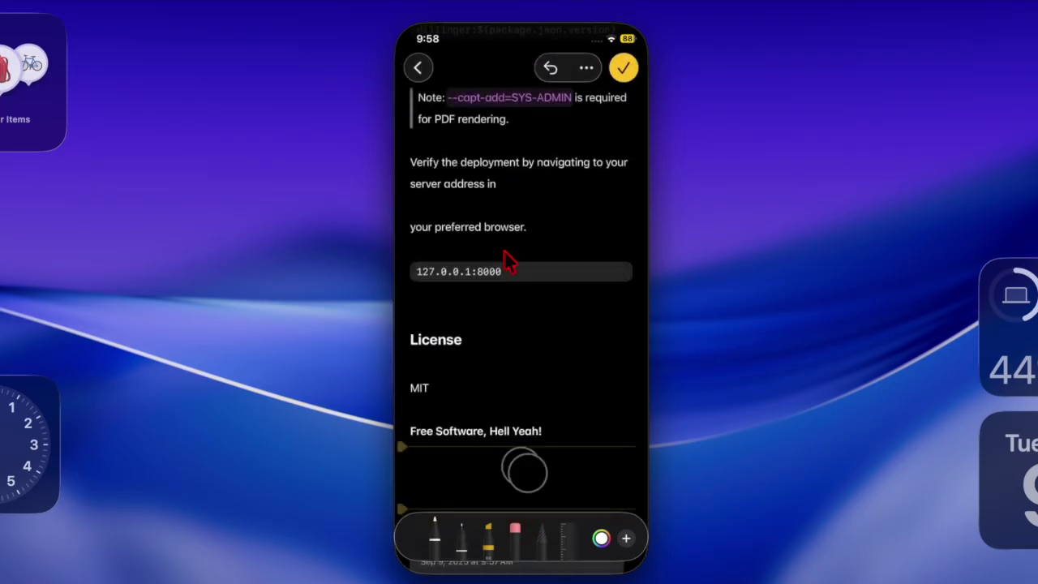
pyautogui.scroll(5, 489, 354)
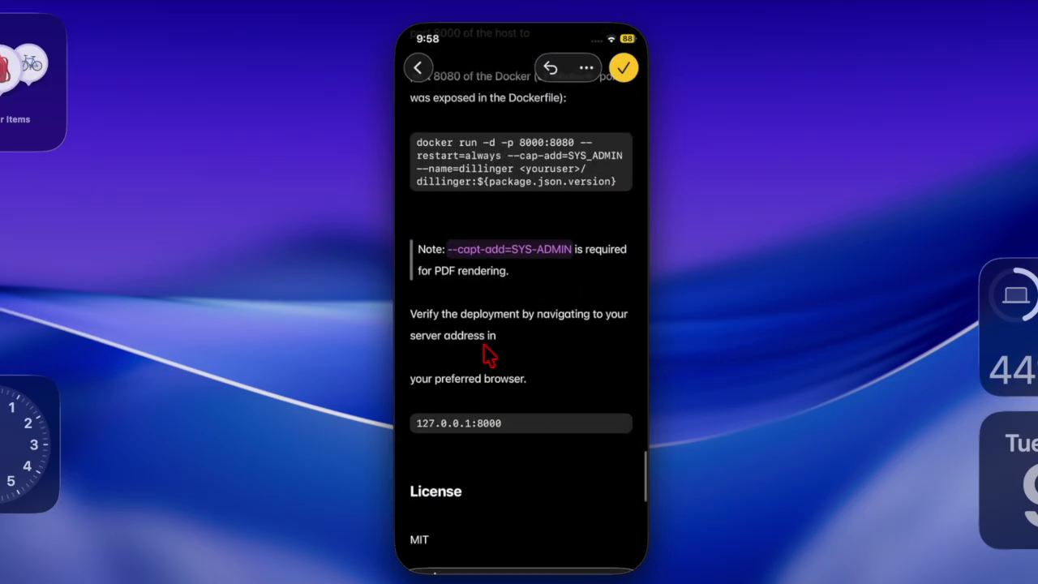
pyautogui.scroll(5, 489, 354)
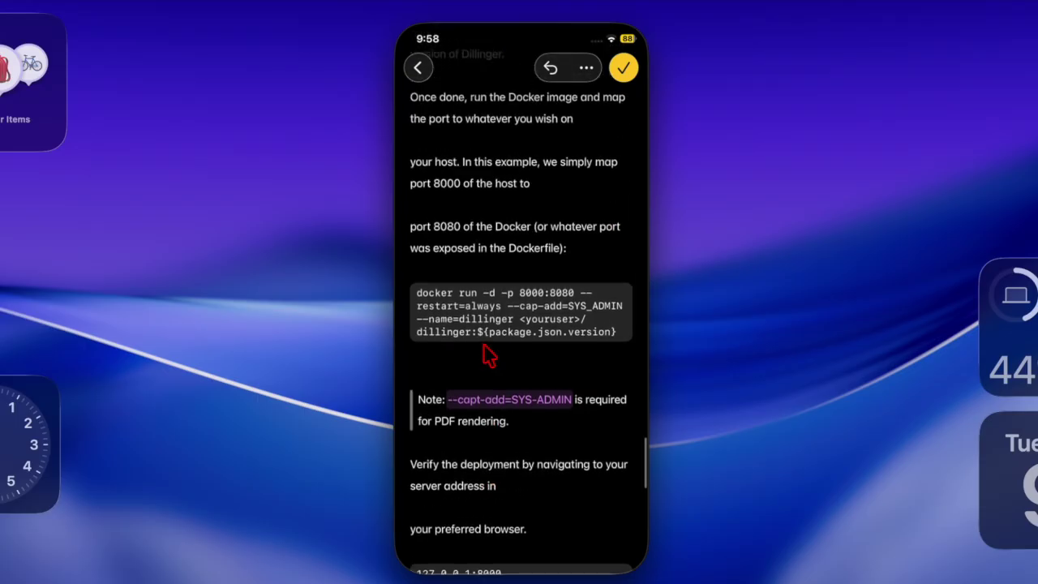
pyautogui.scroll(5, 489, 355)
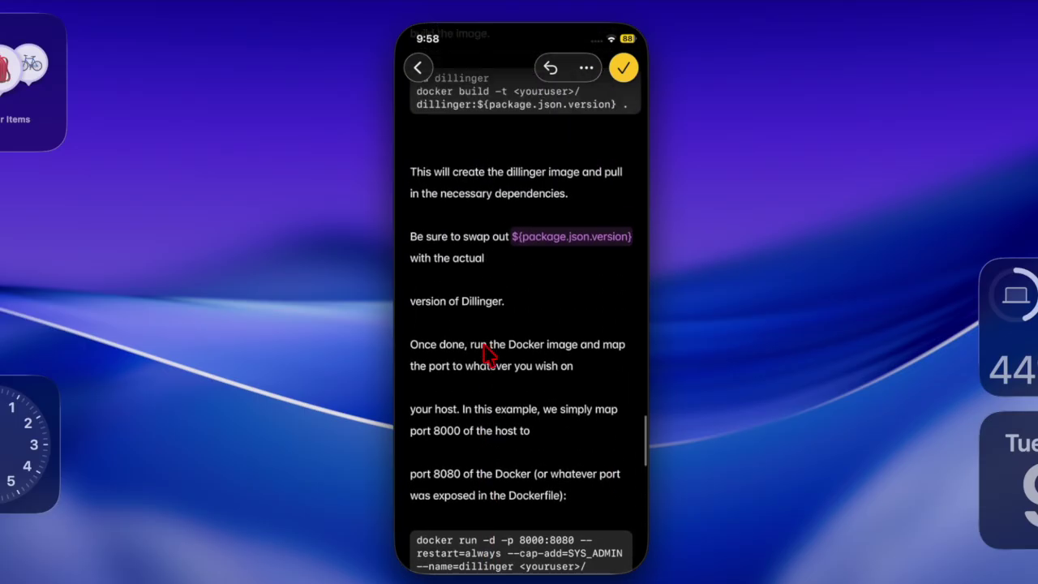
pyautogui.scroll(1, 489, 354)
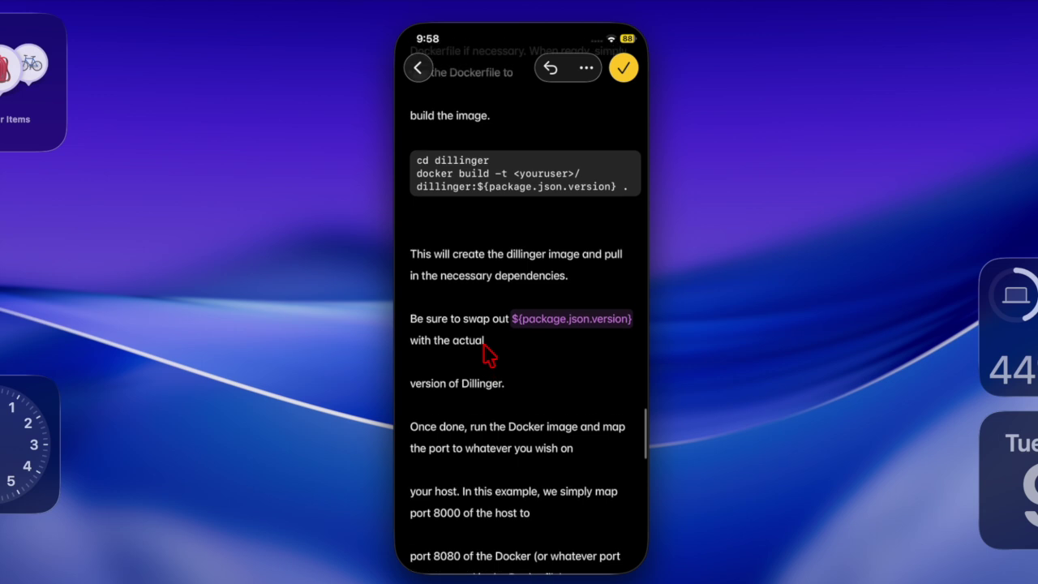
pyautogui.scroll(1, 489, 355)
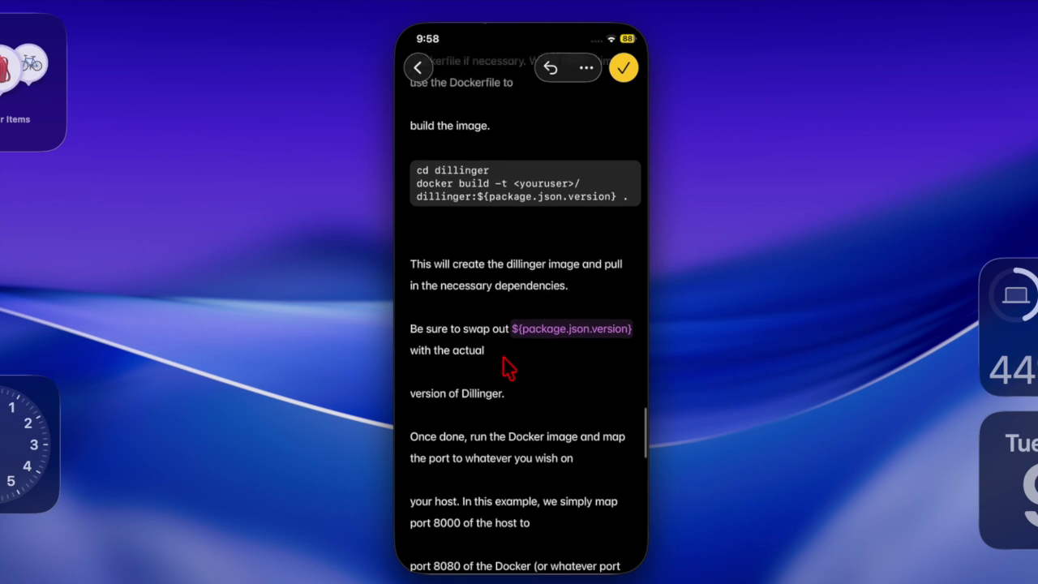
pyautogui.moveTo(524, 408); pyautogui.dragTo(406, 264)
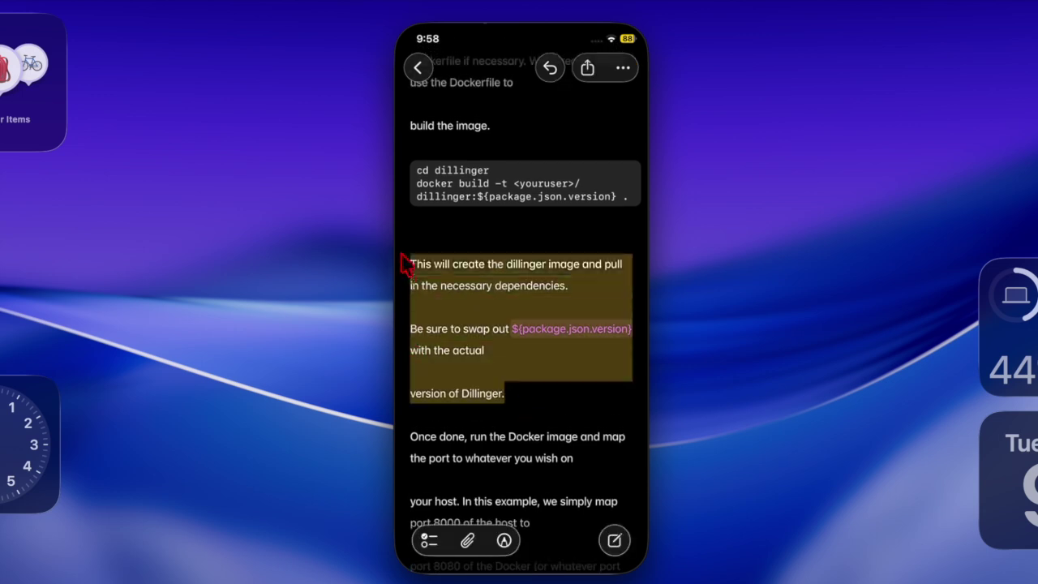
pyautogui.click(468, 542)
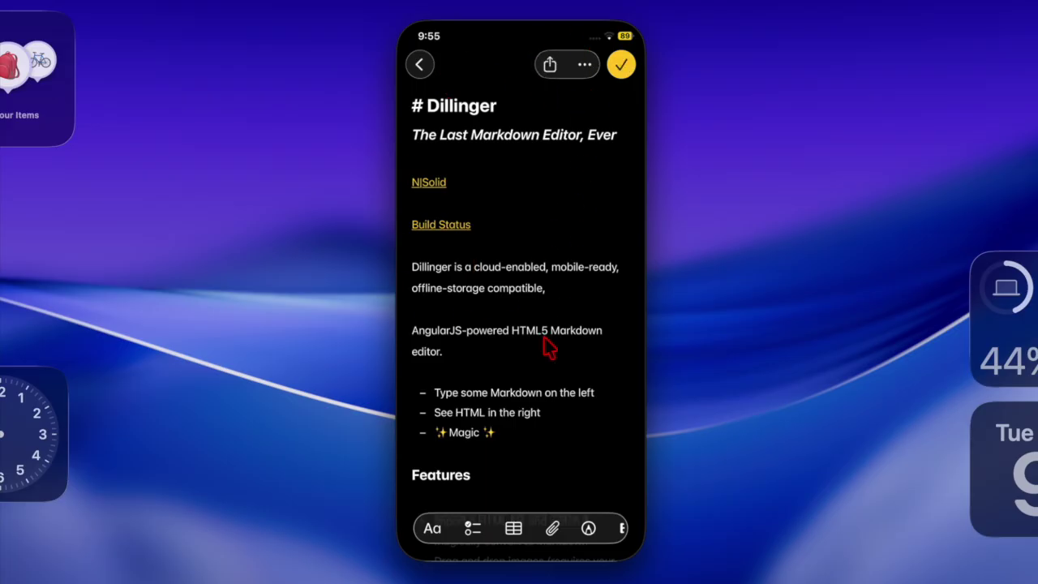
pyautogui.scroll(-15, 535, 367)
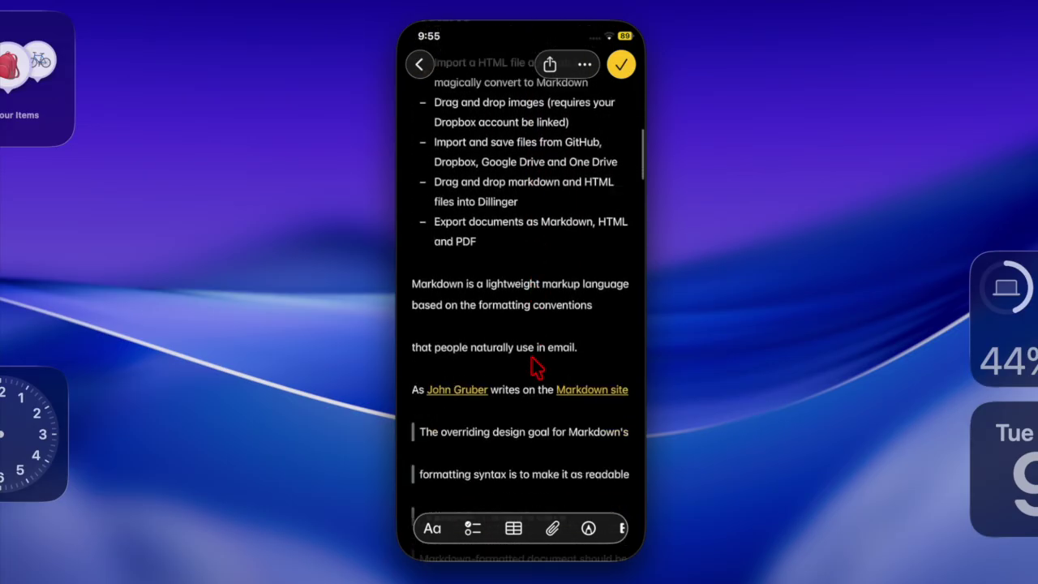
pyautogui.scroll(-15, 536, 367)
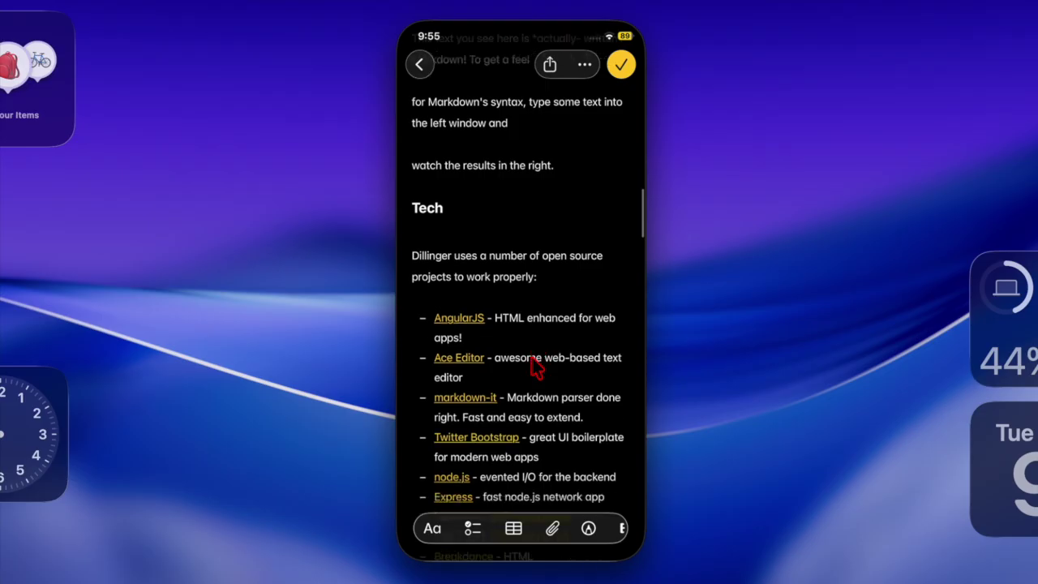
pyautogui.scroll(-10, 535, 367)
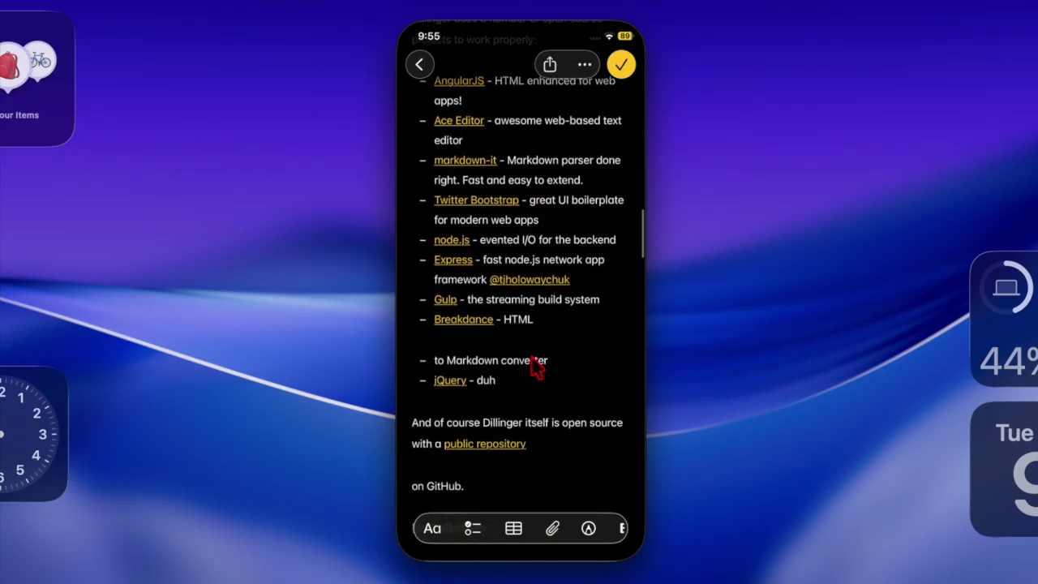